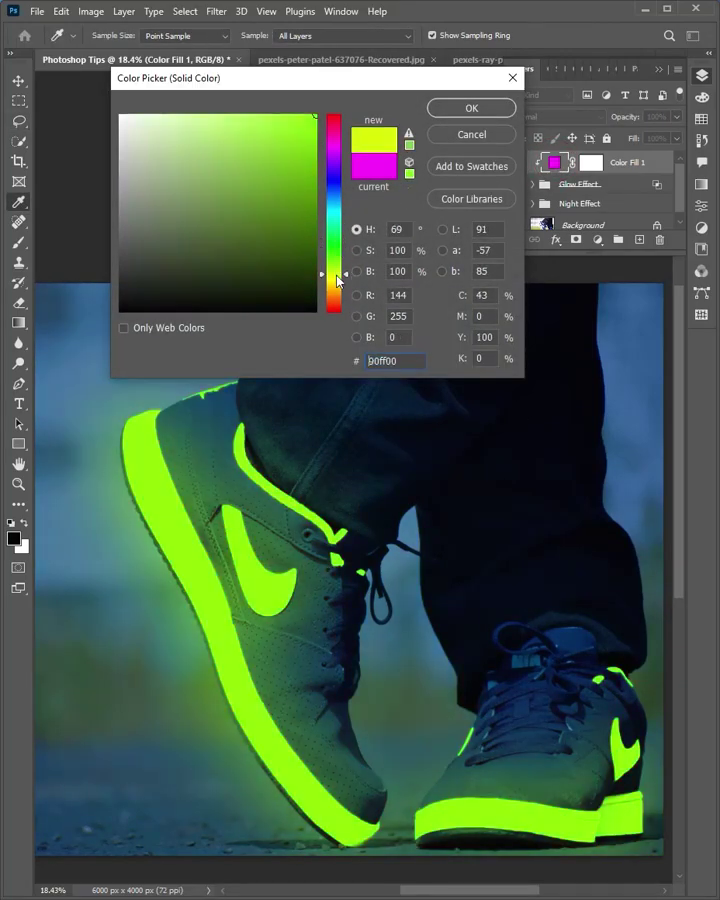
# Confirm the yellow-green glow fill, then hide the fill and night grade to compare with daytime.
pyautogui.click(471, 108)
pyautogui.hotkey('ctrl', '0')
pyautogui.keyDown('alt'); pyautogui.click(515, 226); pyautogui.keyUp('alt')
pyautogui.click(515, 162)
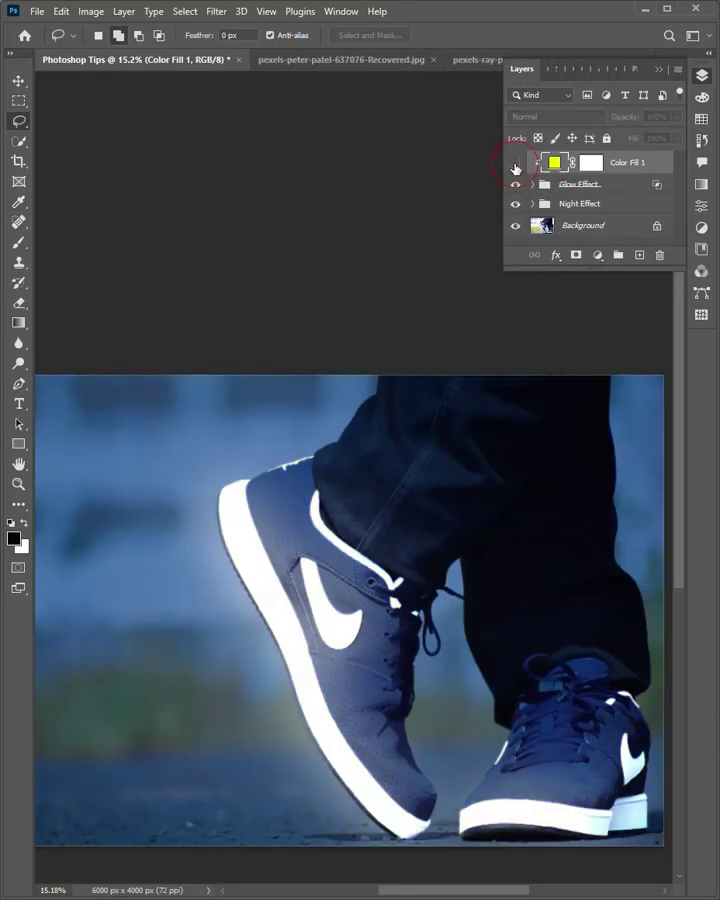
pyautogui.click(515, 184)
pyautogui.click(515, 204)
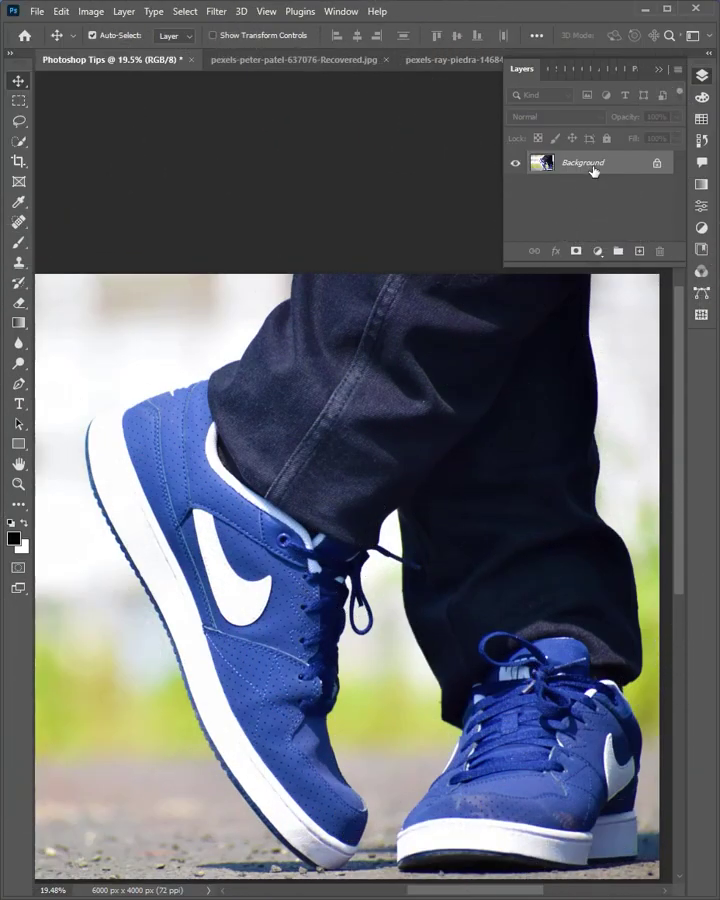
# Add a Color Lookup adjustment layer using the Moonlight.3DL preset.
pyautogui.click(597, 252)
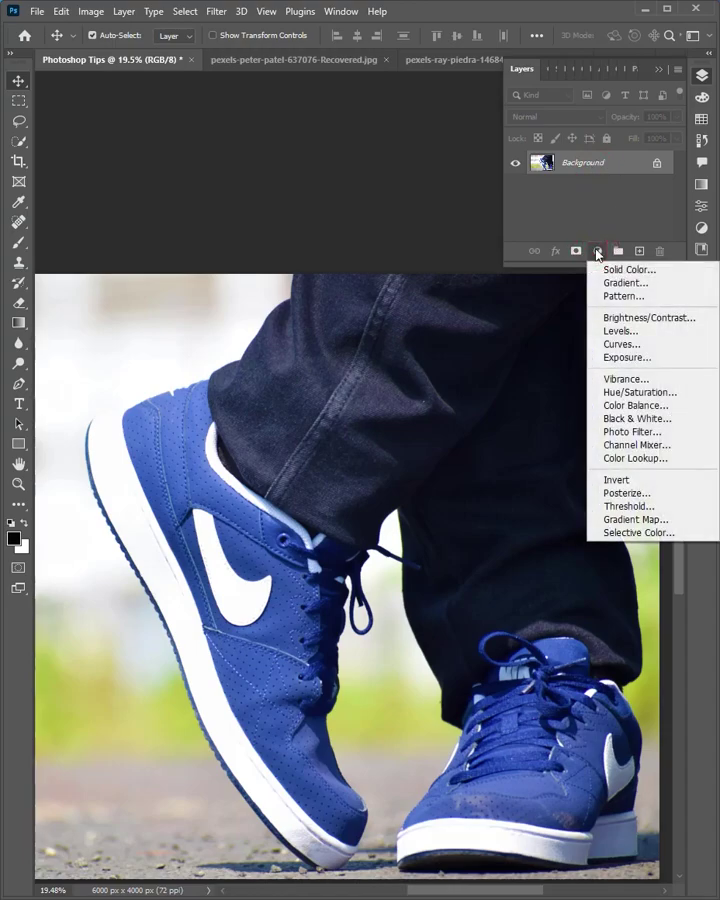
pyautogui.click(623, 460)
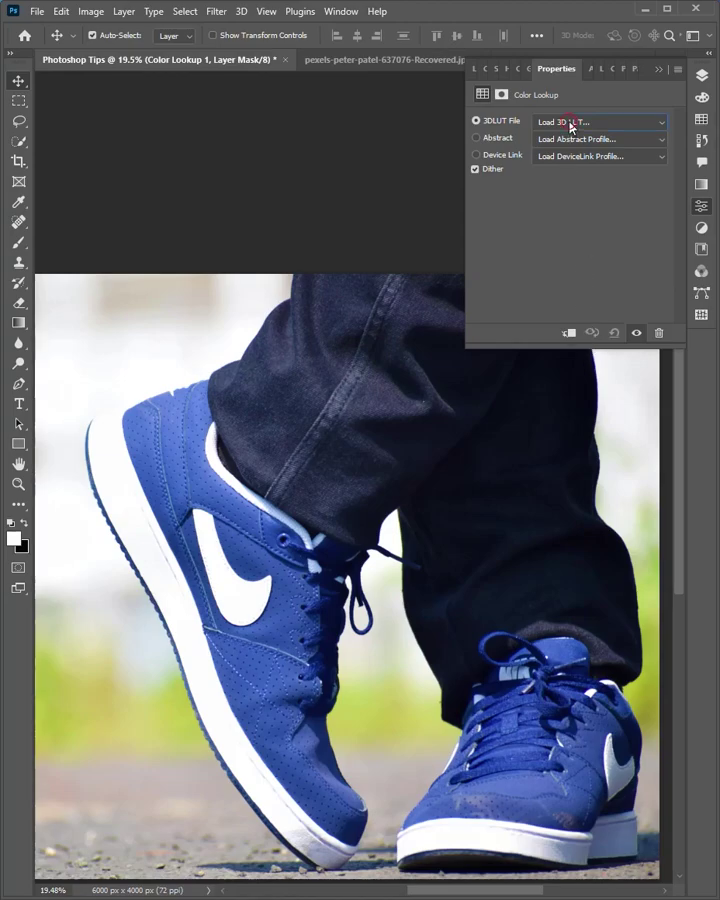
pyautogui.click(566, 122)
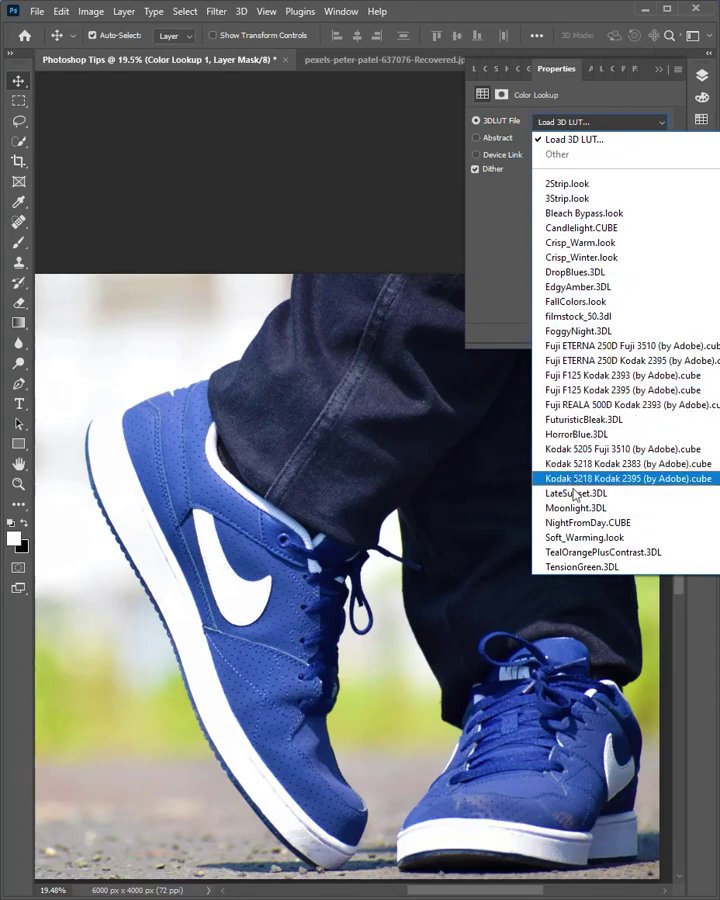
pyautogui.click(567, 510)
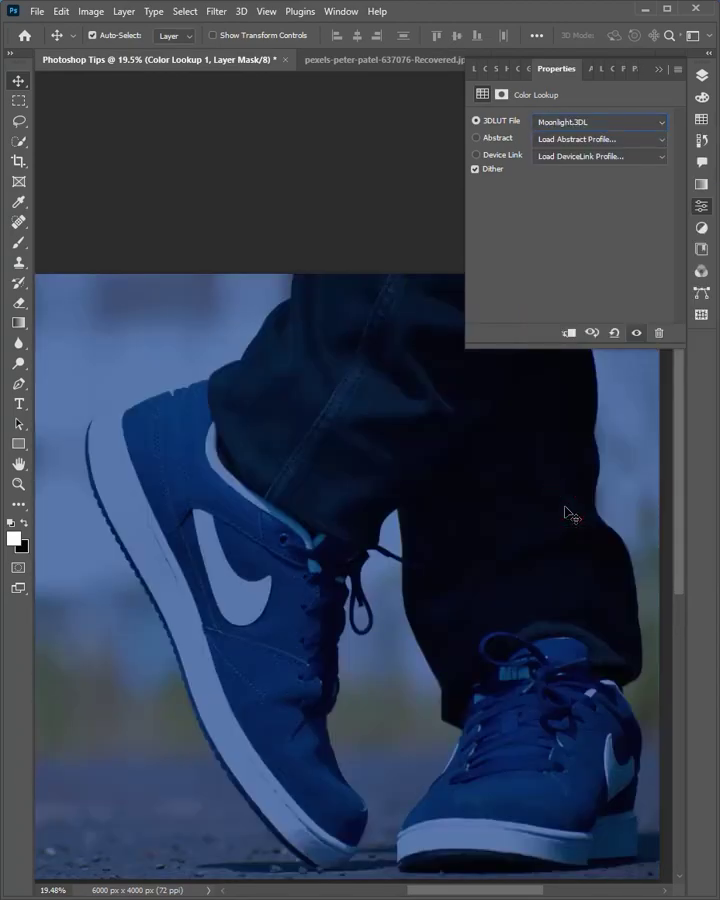
# Compare the photo with and without the Moonlight grade, and add a Selective Color layer.
pyautogui.click(700, 78)
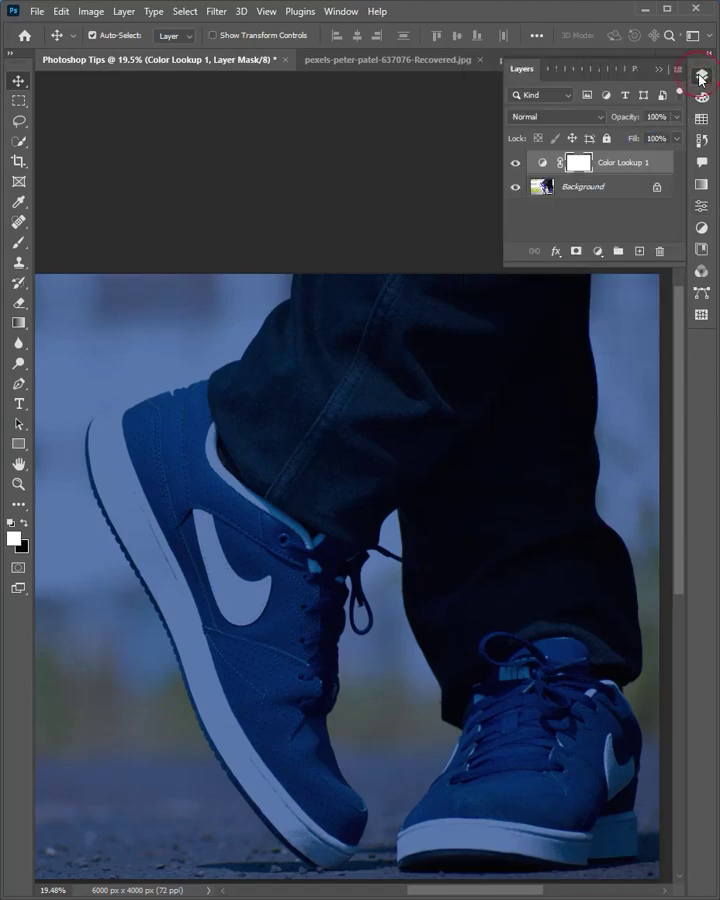
pyautogui.click(514, 164)
pyautogui.click(597, 251)
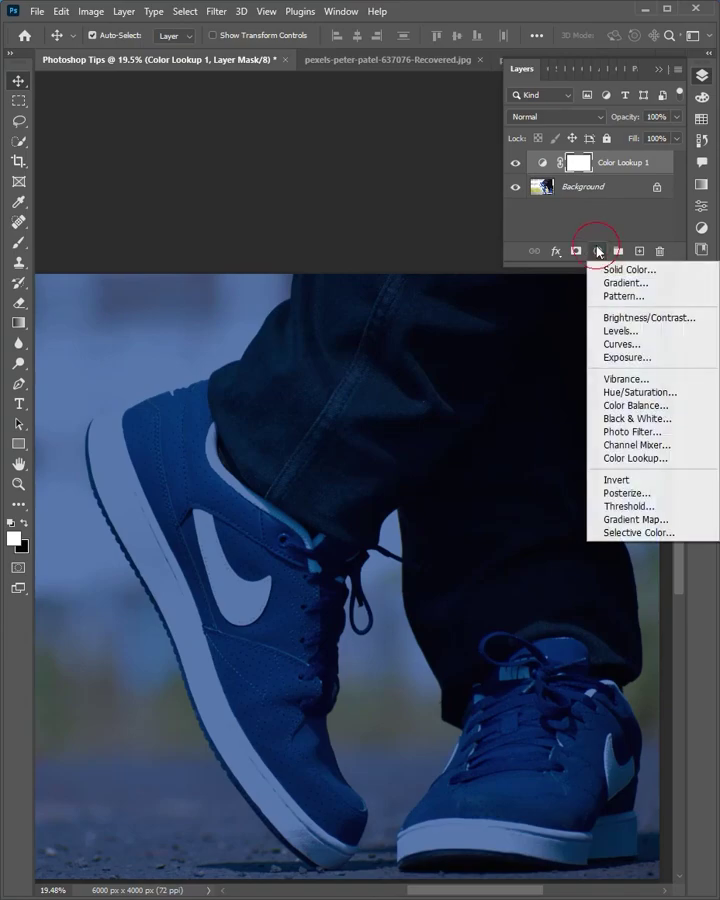
pyautogui.click(617, 533)
# Set Neutrals to Cyan +9 and Black +8, then compare with and without it.
pyautogui.click(570, 136)
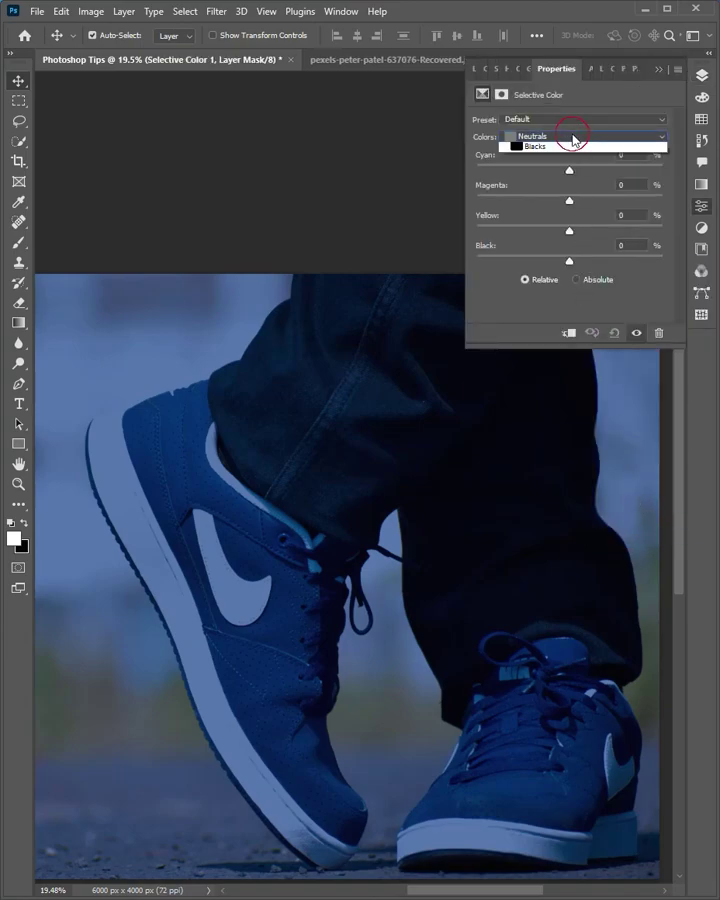
pyautogui.click(543, 236)
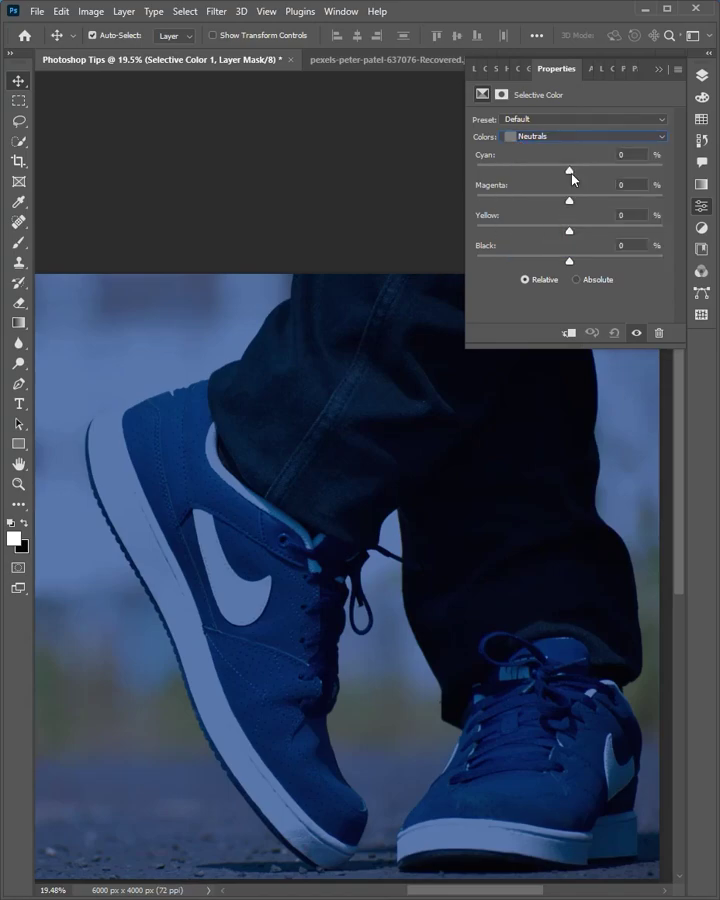
pyautogui.moveTo(573, 172); pyautogui.dragTo(578, 173)
pyautogui.moveTo(570, 260); pyautogui.dragTo(577, 261)
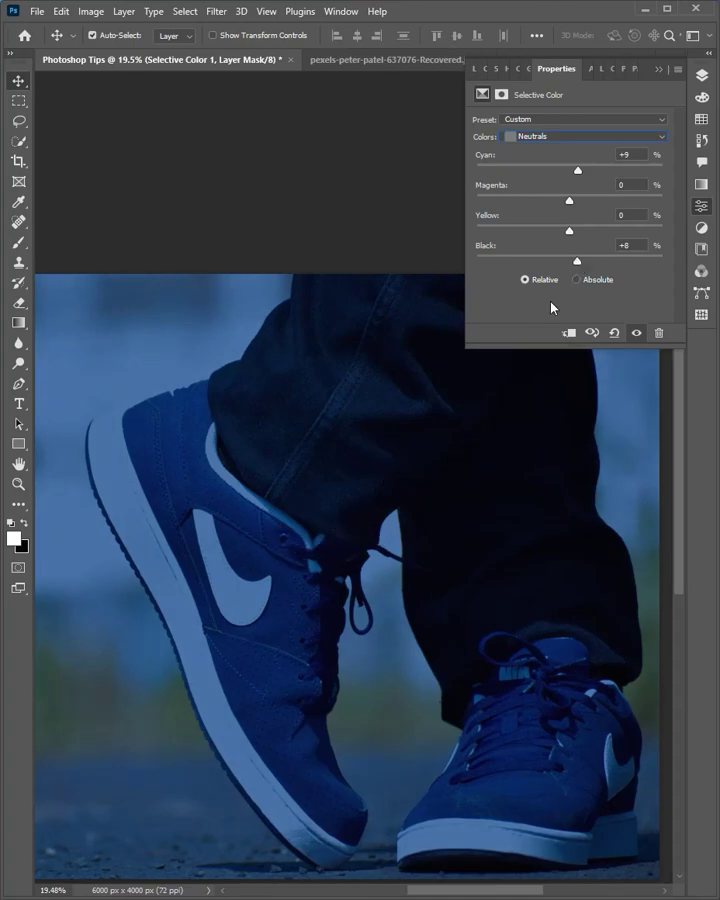
pyautogui.click(700, 77)
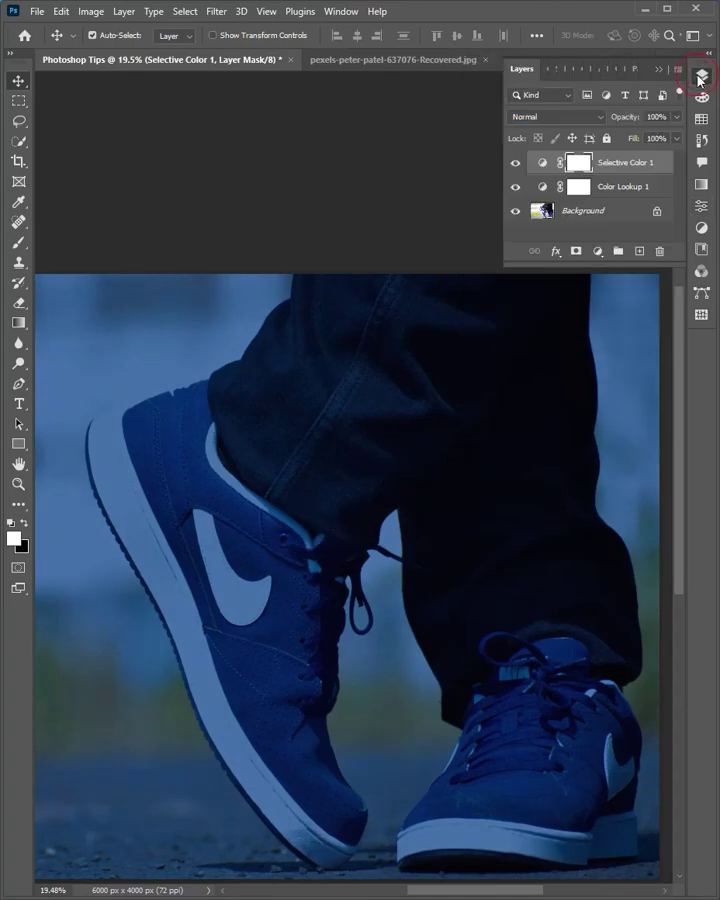
pyautogui.click(516, 163)
# On the Background layer, Quick Selection the white heel strip of the sole.
pyautogui.click(601, 212)
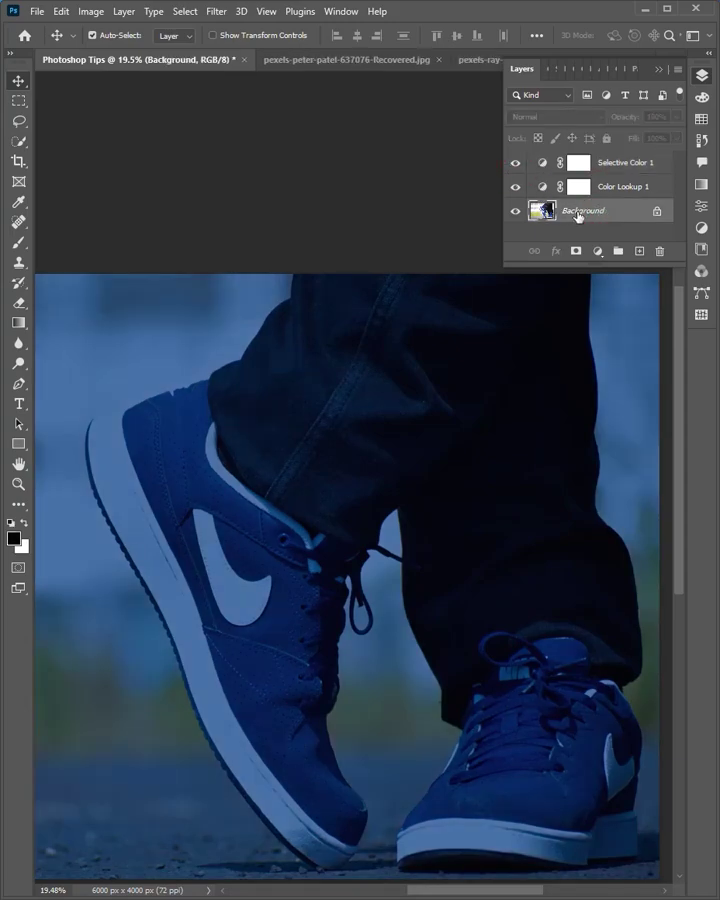
pyautogui.click(22, 145)
pyautogui.click(75, 155)
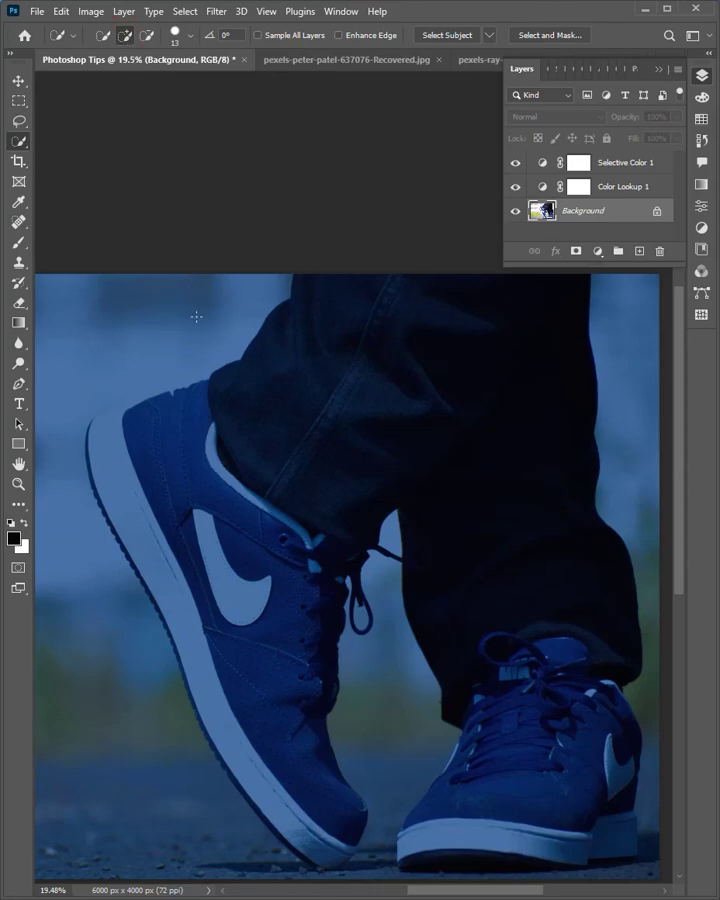
pyautogui.moveTo(117, 448); pyautogui.dragTo(351, 370)
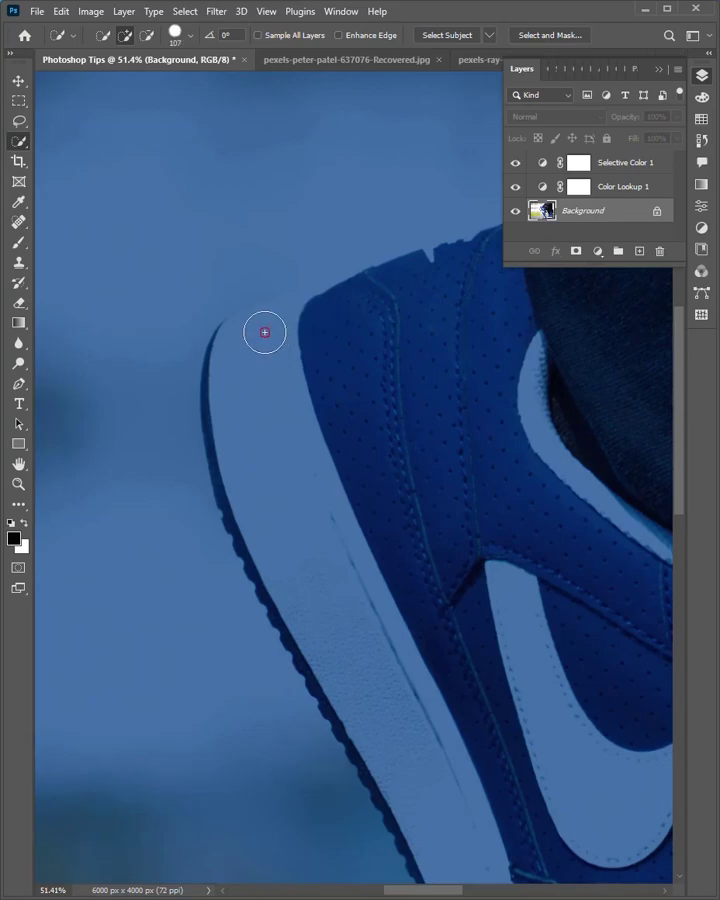
pyautogui.moveTo(263, 329)
pyautogui.mouseDown()
pyautogui.moveTo(279, 457)
pyautogui.moveTo(256, 416)
pyautogui.mouseUp()
# Add the swoosh, white collar strip, collar trim and small lace piece to the selection.
pyautogui.scroll(-5, 270, 460)
pyautogui.moveTo(310, 420); pyautogui.dragTo(346, 480)
pyautogui.scroll(5, 320, 464)
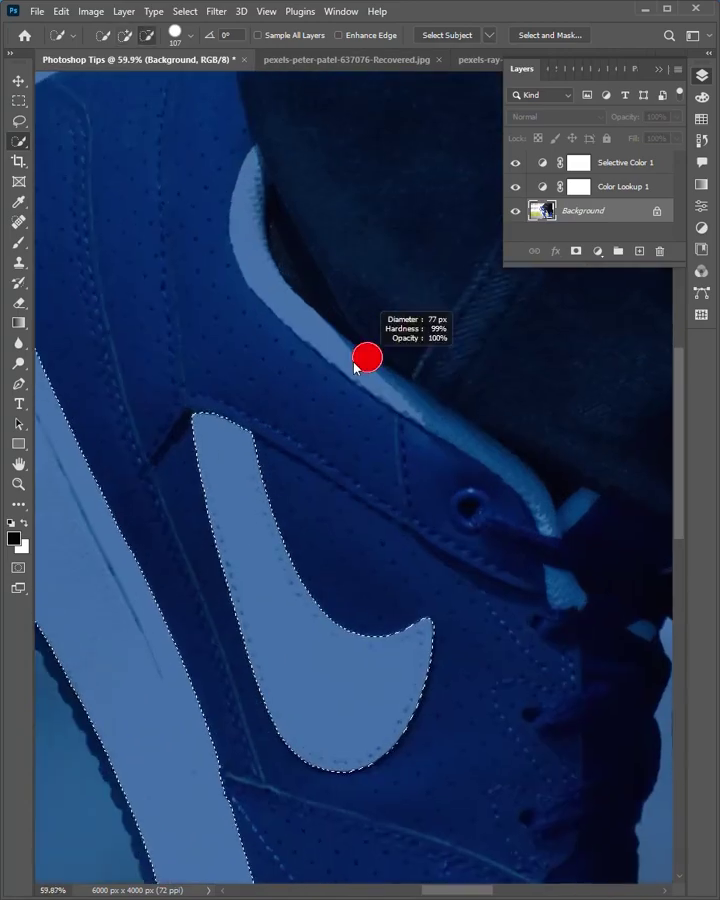
pyautogui.moveTo(250, 200); pyautogui.dragTo(266, 287)
pyautogui.moveTo(422, 410); pyautogui.dragTo(580, 500)
pyautogui.moveTo(560, 575)
pyautogui.mouseDown()
pyautogui.moveTo(575, 598)
pyautogui.moveTo(384, 450)
pyautogui.moveTo(424, 472)
pyautogui.mouseUp()
# Add the second swoosh, the sole and the light collar edge strip to the selection.
pyautogui.scroll(5, 400, 460)
pyautogui.scroll(-9, 429, 465)
pyautogui.scroll(4, 504, 556)
pyautogui.moveTo(504, 556); pyautogui.dragTo(472, 516)
pyautogui.moveTo(580, 760); pyautogui.dragTo(389, 760)
pyautogui.scroll(-3, 297, 570)
pyautogui.scroll(7, 245, 524)
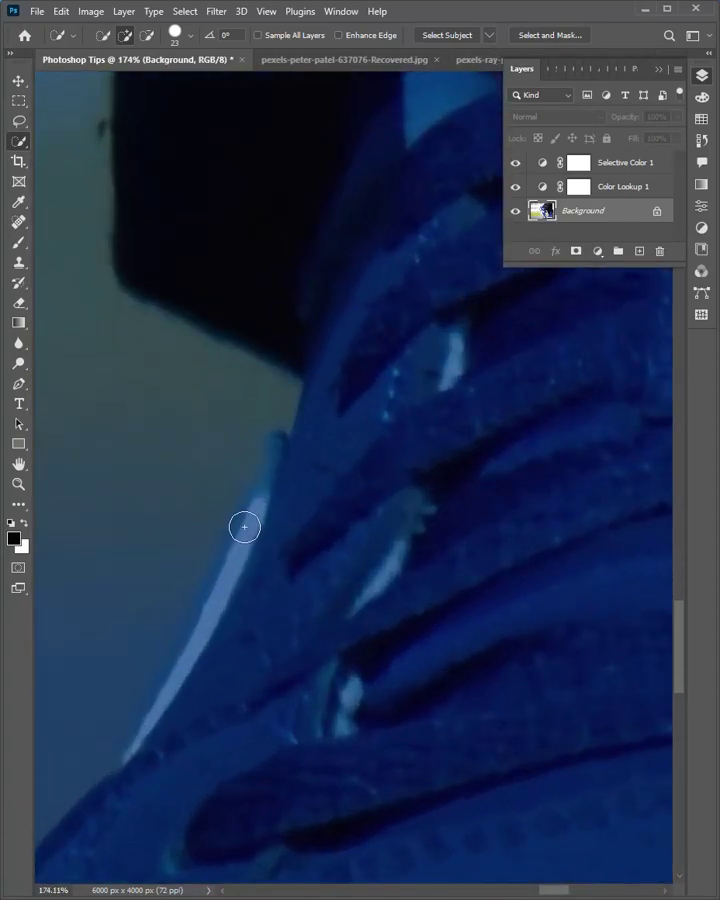
pyautogui.moveTo(259, 480)
pyautogui.mouseDown()
pyautogui.moveTo(206, 600)
pyautogui.moveTo(150, 700)
pyautogui.mouseUp()
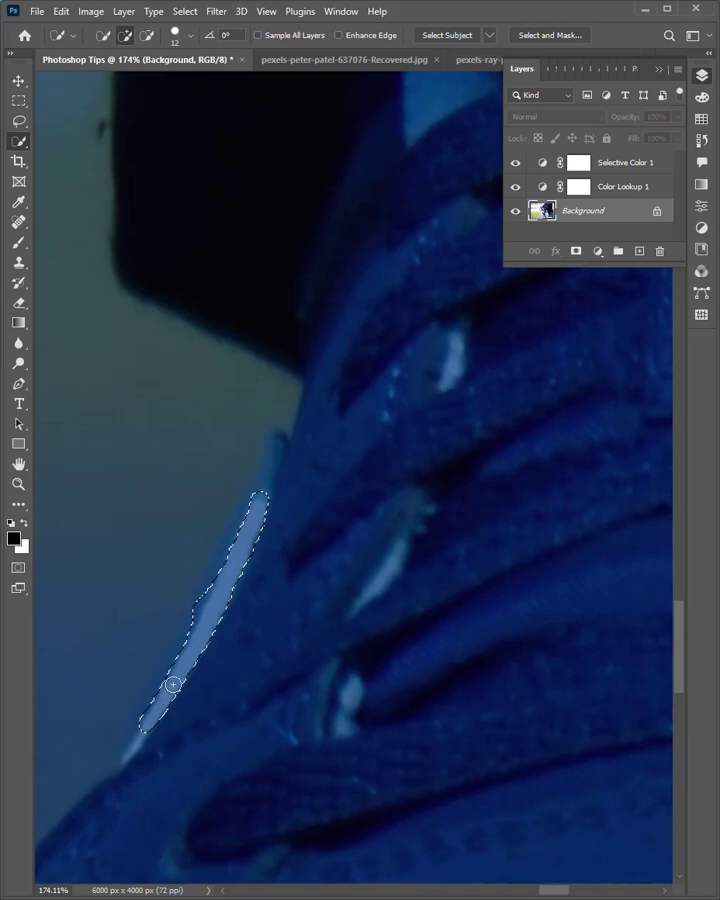
# Lasso-subtract the stray collar bulge and unwanted heel area from the selection.
pyautogui.click(18, 121)
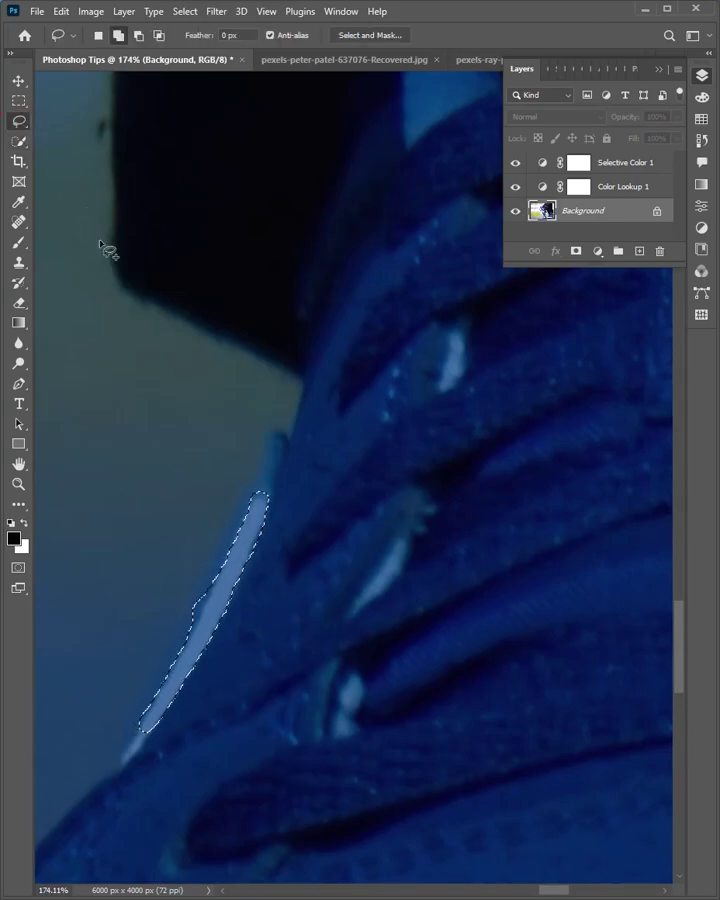
pyautogui.scroll(2, 196, 593)
pyautogui.press('alt')
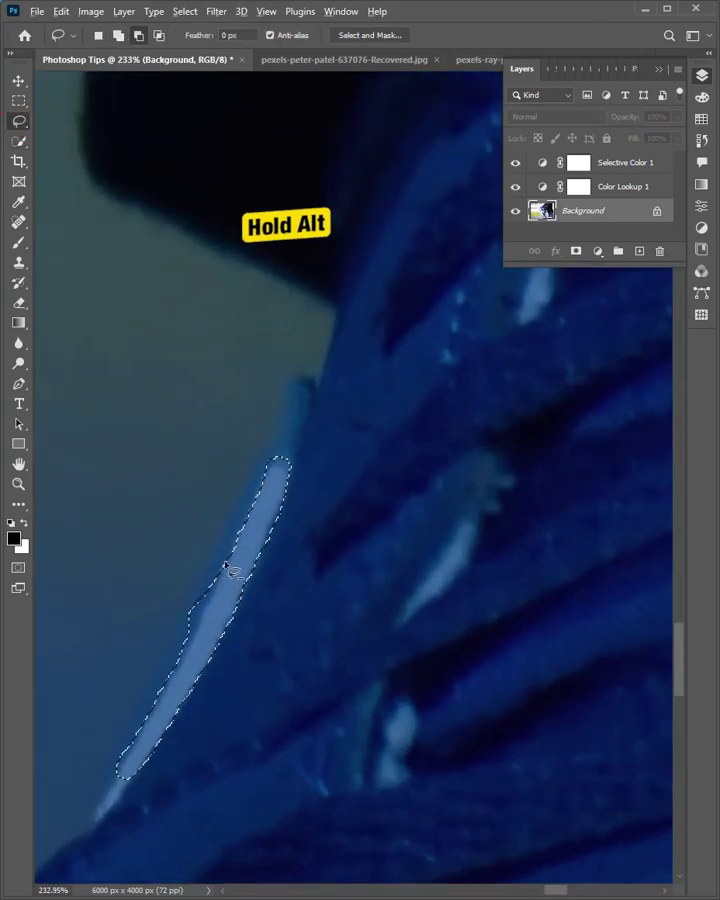
pyautogui.moveTo(134, 578)
pyautogui.mouseDown()
pyautogui.moveTo(128, 764)
pyautogui.moveTo(98, 822)
pyautogui.mouseUp()
pyautogui.scroll(-5, 224, 650)
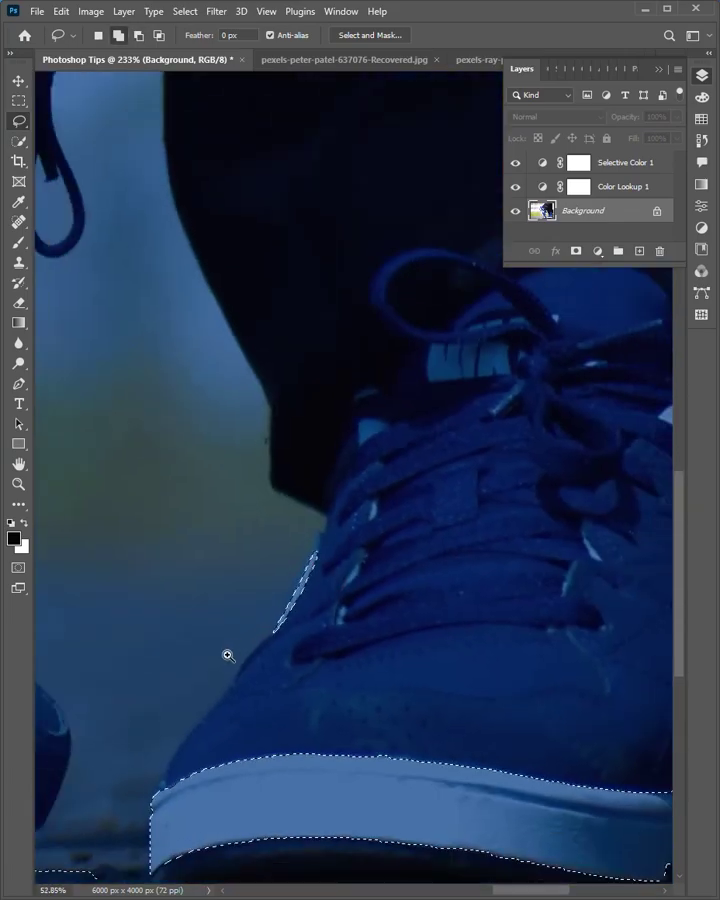
pyautogui.scroll(-5, 344, 713)
pyautogui.scroll(5, 570, 712)
pyautogui.scroll(1, 300, 690)
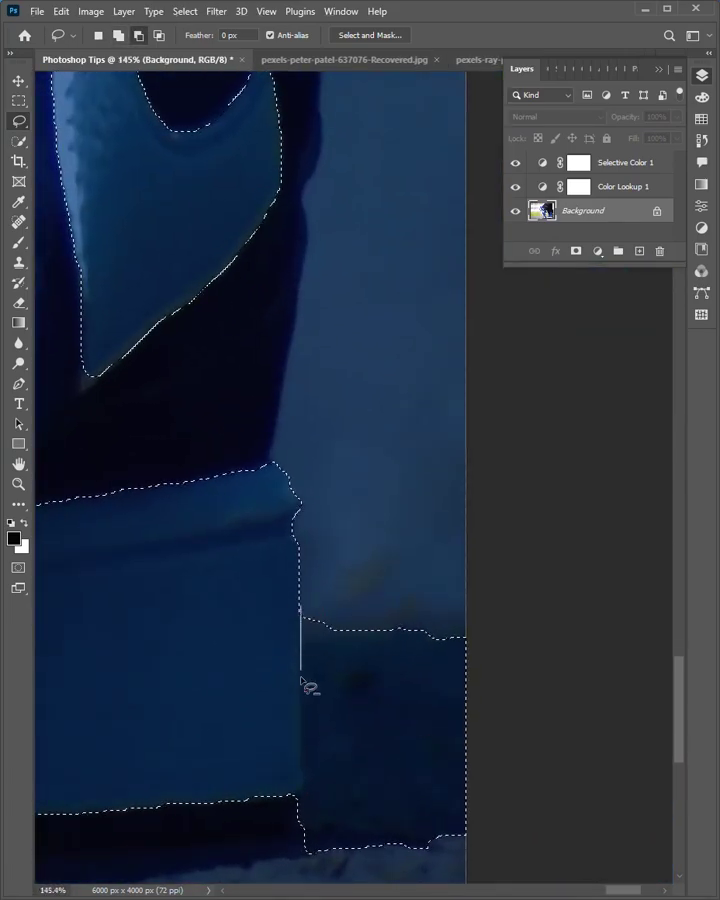
pyautogui.moveTo(292, 797); pyautogui.dragTo(574, 682)
pyautogui.scroll(-5, 462, 690)
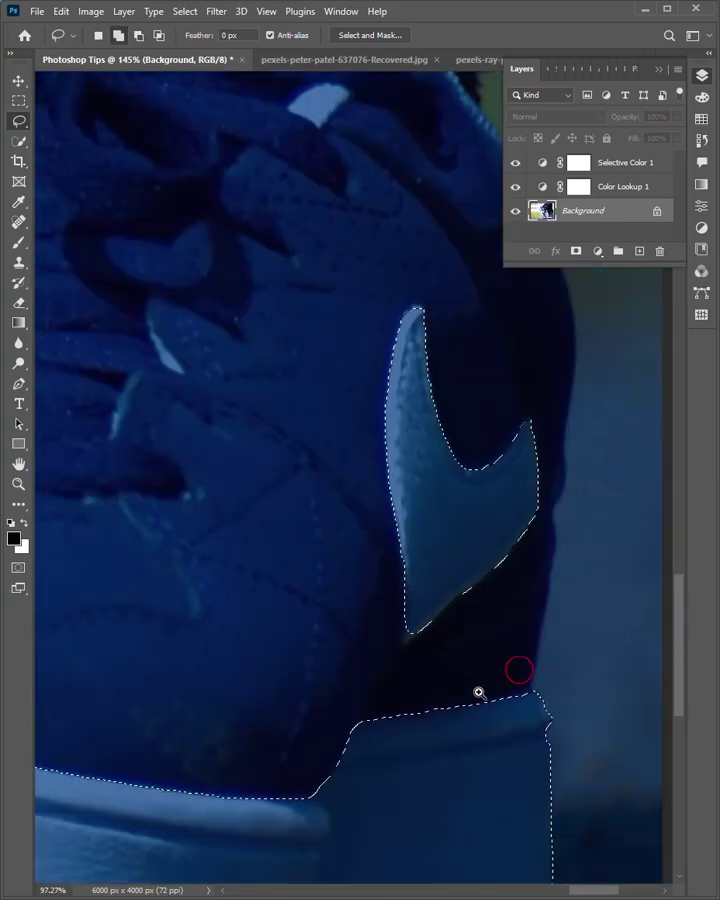
pyautogui.scroll(1, 522, 408)
pyautogui.scroll(3, 522, 408)
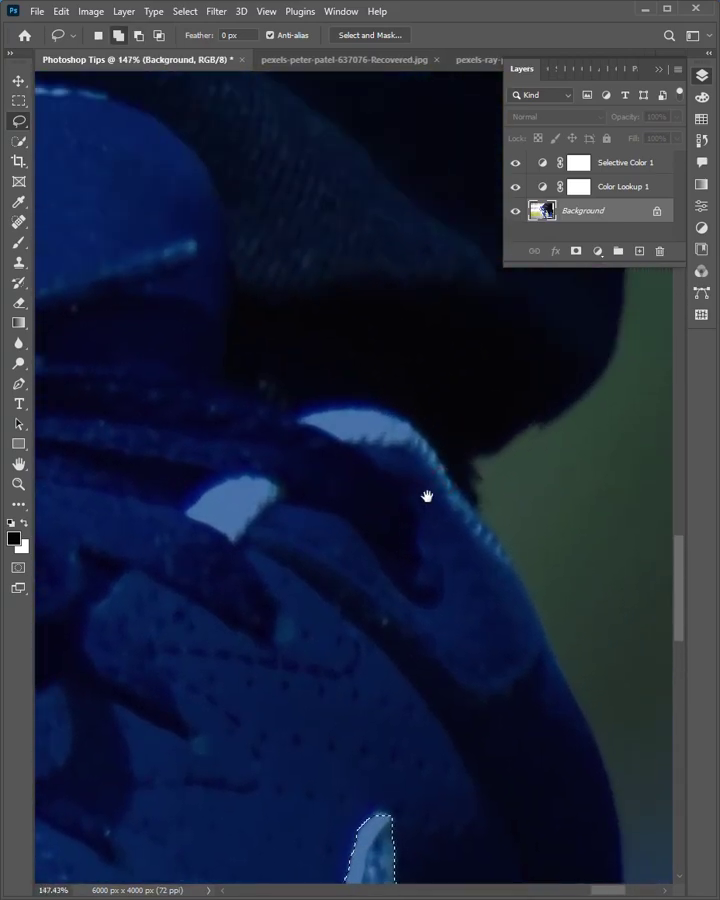
# Quick-select the light patch by the laces and the white collar loop.
pyautogui.click(25, 140)
pyautogui.moveTo(236, 486); pyautogui.dragTo(238, 522)
pyautogui.moveTo(300, 445); pyautogui.dragTo(476, 529)
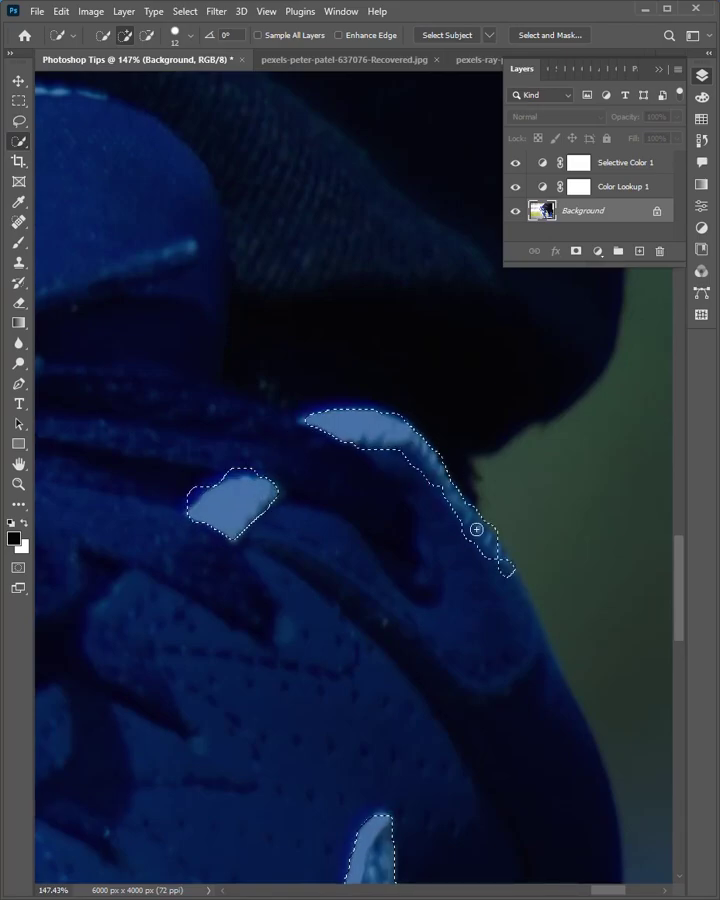
pyautogui.scroll(-5, 506, 560)
pyautogui.scroll(-3, 400, 506)
pyautogui.hscroll(-2, 540, 530)
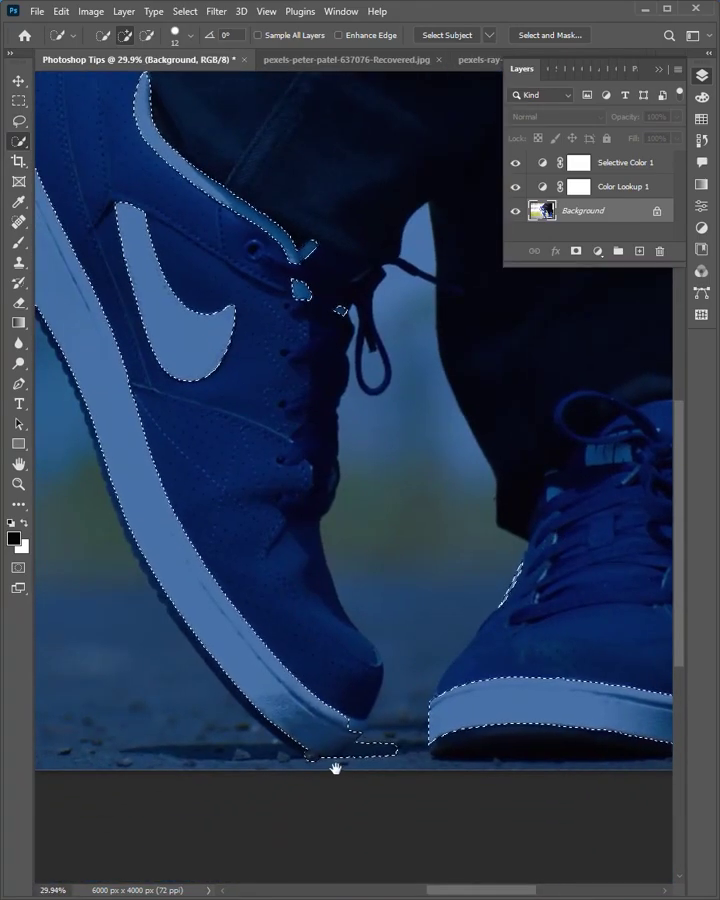
pyautogui.scroll(5, 410, 694)
# Lasso-add the toe tip and the sole's lower edge, smoothing the sole bottom.
pyautogui.click(18, 121)
pyautogui.scroll(2, 420, 696)
pyautogui.scroll(3, 338, 412)
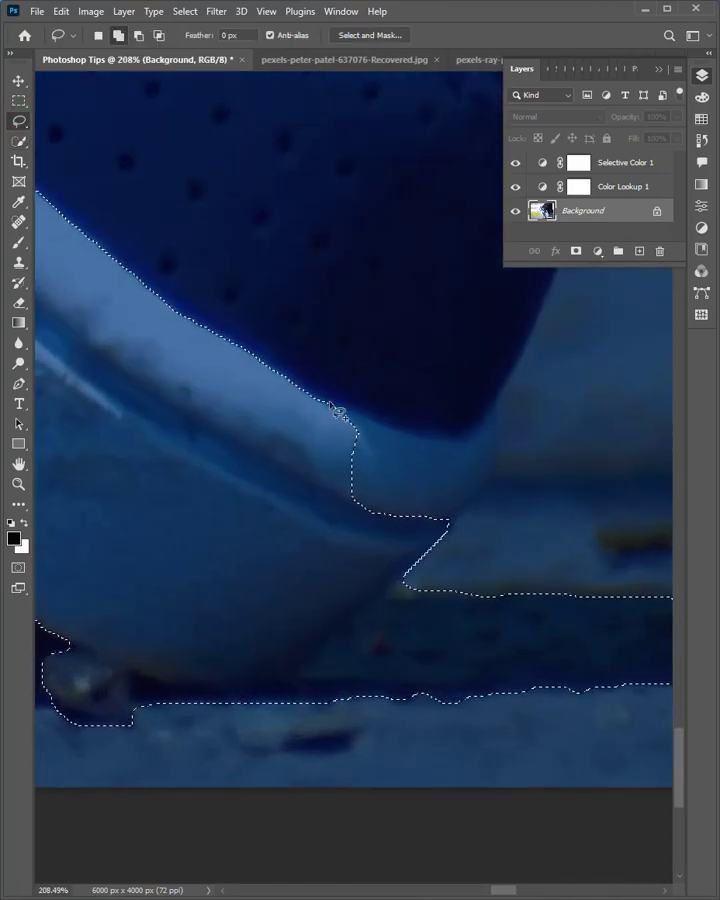
pyautogui.moveTo(332, 404); pyautogui.dragTo(438, 444)
pyautogui.moveTo(492, 497); pyautogui.dragTo(490, 499)
pyautogui.moveTo(400, 580)
pyautogui.mouseDown()
pyautogui.moveTo(44, 655)
pyautogui.moveTo(400, 594)
pyautogui.mouseUp()
pyautogui.scroll(-3, 344, 626)
pyautogui.scroll(3, 290, 590)
pyautogui.moveTo(292, 592); pyautogui.dragTo(418, 640)
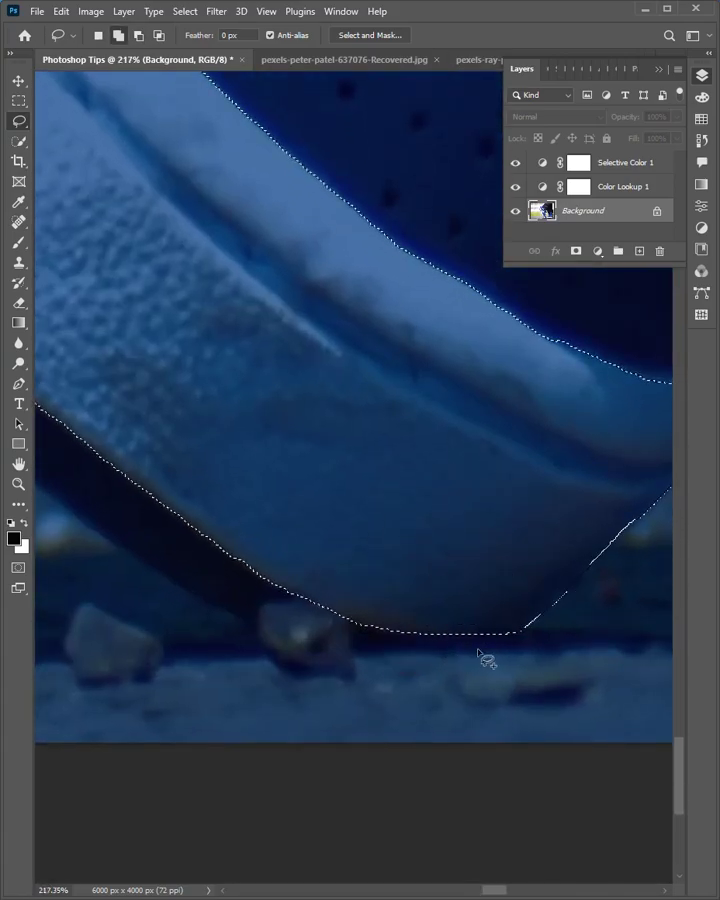
# Lasso-add the pale strip above the upper and the jagged collar sliver.
pyautogui.scroll(-5, 480, 644)
pyautogui.moveTo(323, 355); pyautogui.dragTo(476, 682)
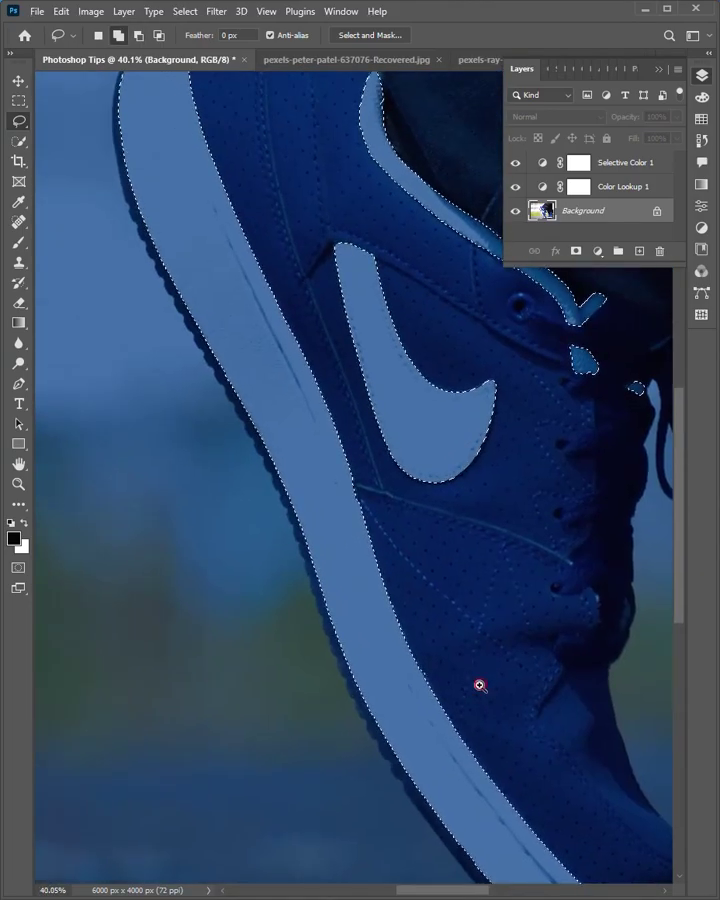
pyautogui.scroll(-2, 330, 202)
pyautogui.scroll(8, 296, 296)
pyautogui.moveTo(296, 296); pyautogui.dragTo(393, 473)
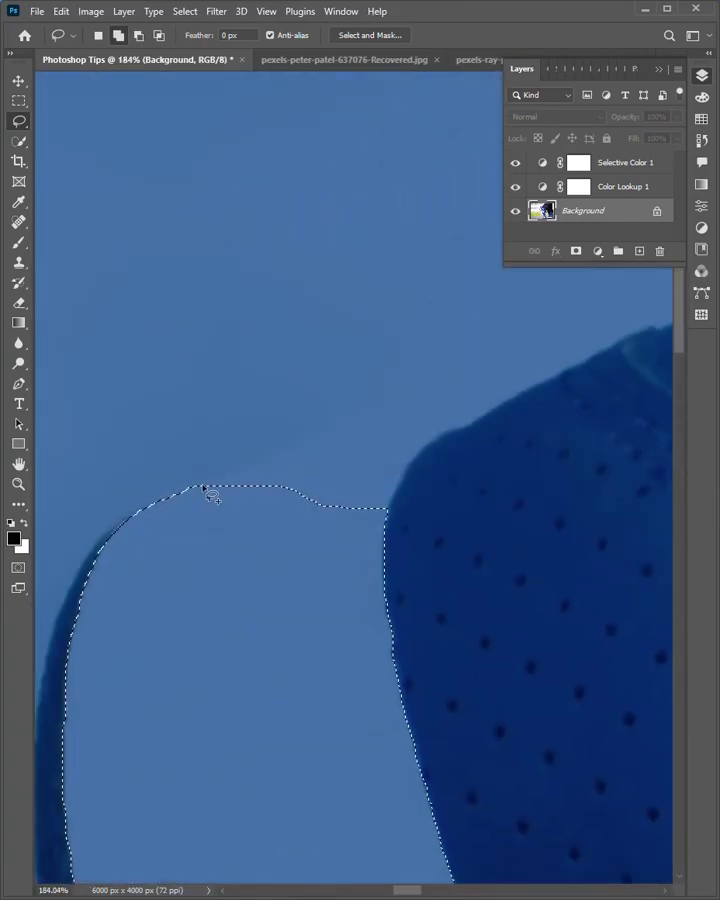
pyautogui.moveTo(212, 477); pyautogui.dragTo(492, 410)
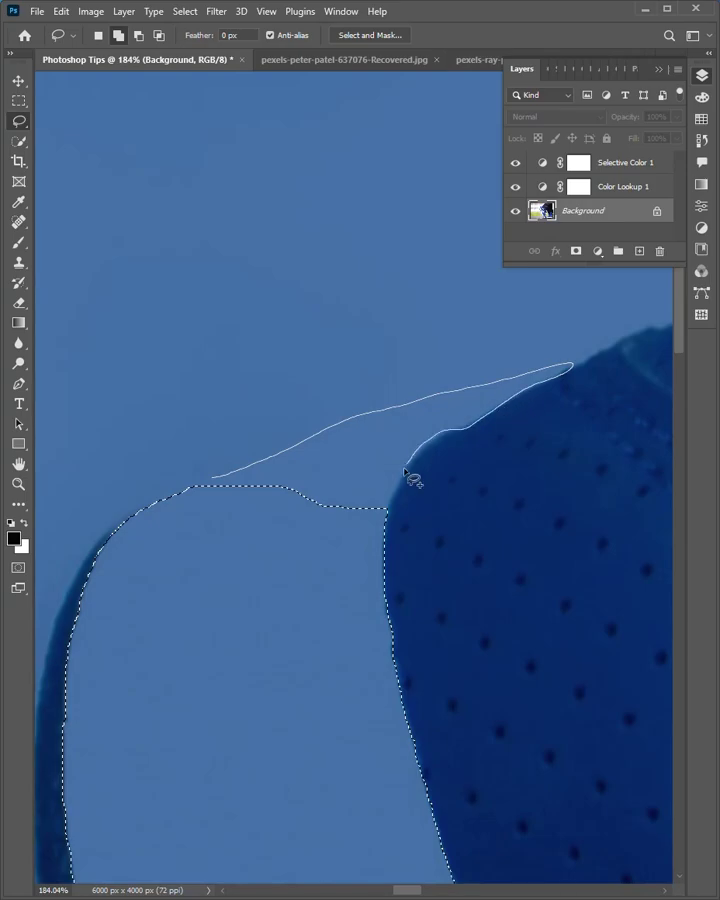
pyautogui.moveTo(405, 470); pyautogui.dragTo(188, 505)
pyautogui.scroll(-5, 476, 386)
pyautogui.scroll(6, 458, 402)
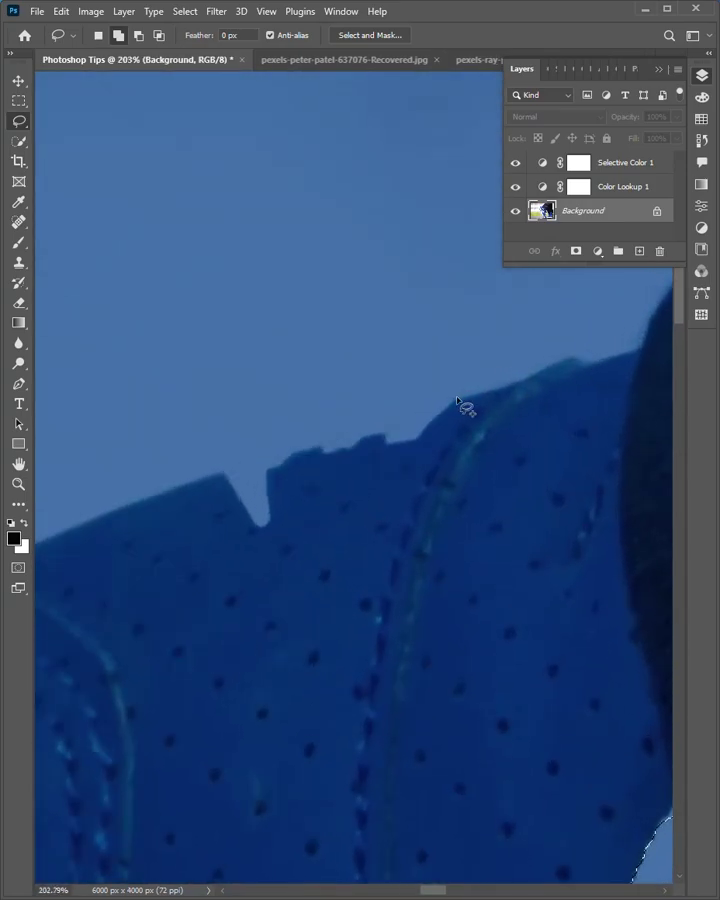
pyautogui.moveTo(456, 398); pyautogui.dragTo(417, 440)
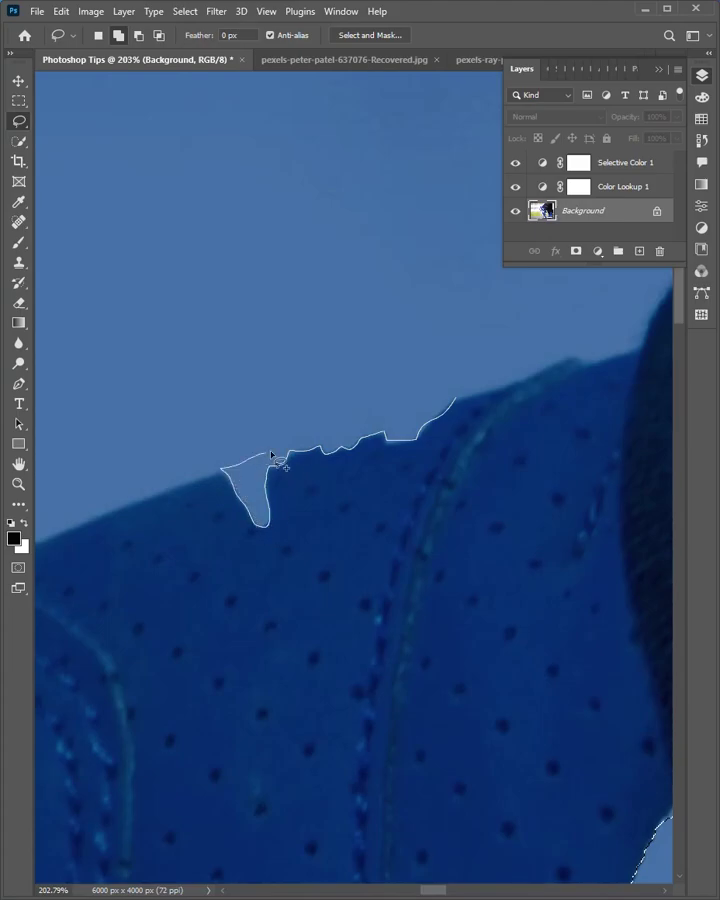
pyautogui.moveTo(403, 410); pyautogui.dragTo(406, 409)
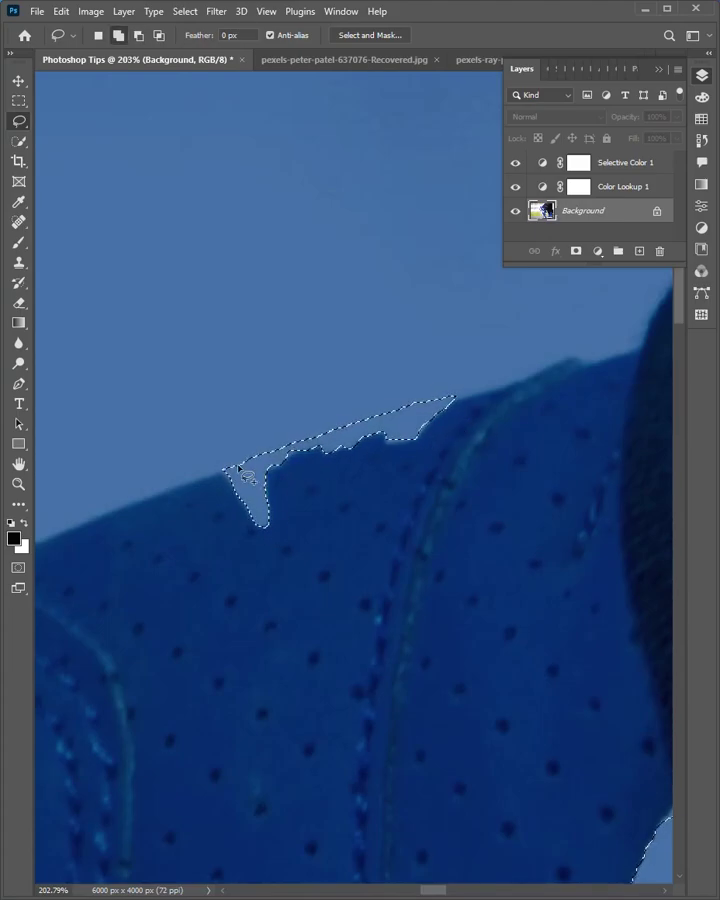
pyautogui.scroll(-6, 306, 487)
pyautogui.scroll(2, 366, 596)
pyautogui.scroll(1, 410, 626)
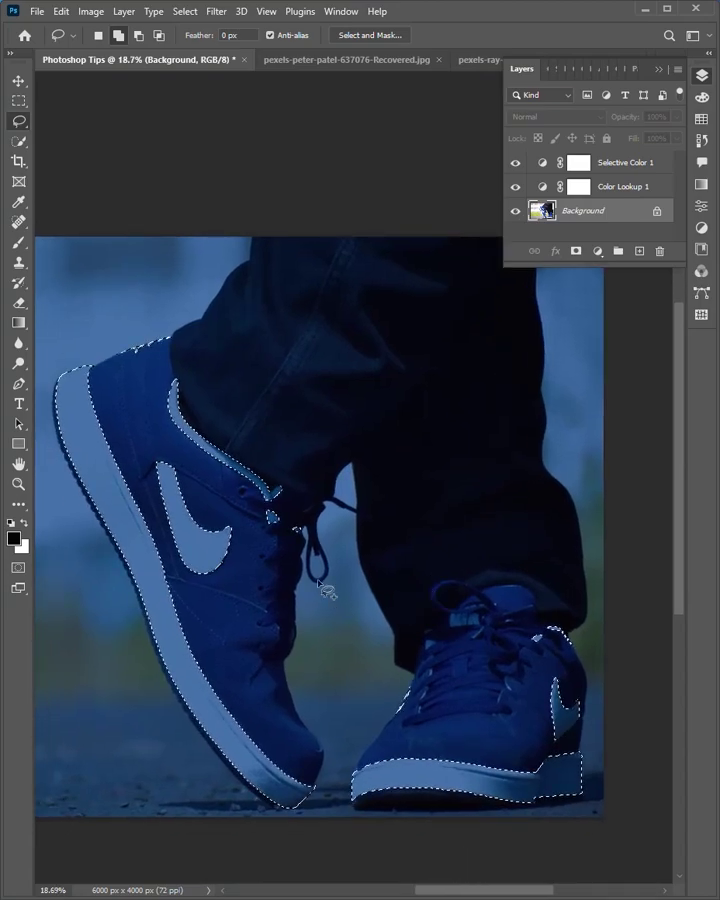
# Copy the selected soles and swooshes to a new layer named Glow.
pyautogui.hotkey('ctrl', 'j')
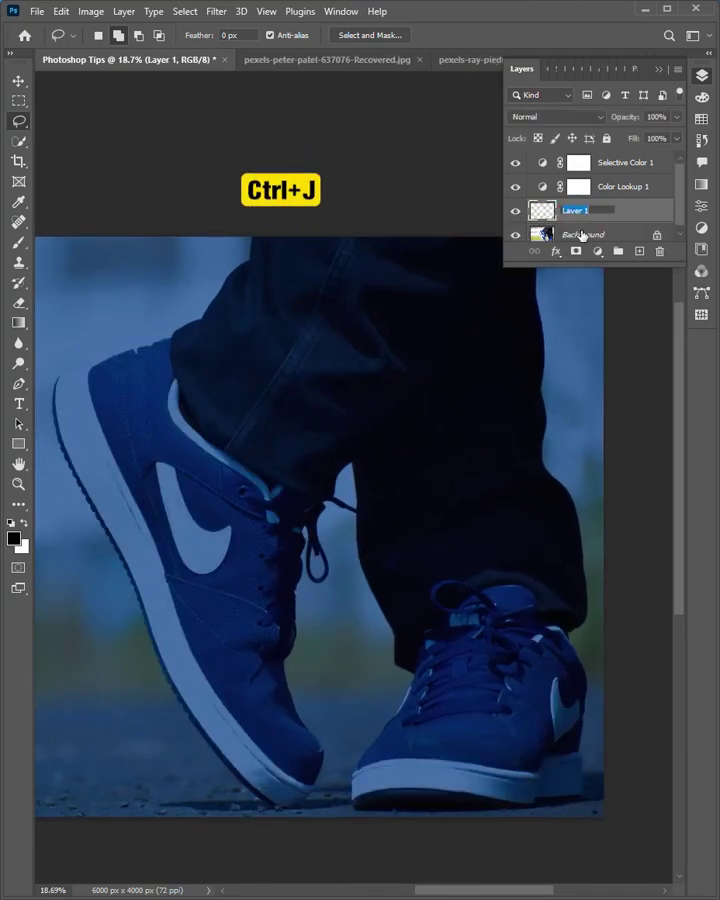
pyautogui.write('Glow')
pyautogui.press('Return')
# Move Glow to the top of the stack and select both colour adjustment layers.
pyautogui.moveTo(591, 266); pyautogui.dragTo(594, 303)
pyautogui.moveTo(609, 227); pyautogui.dragTo(613, 160)
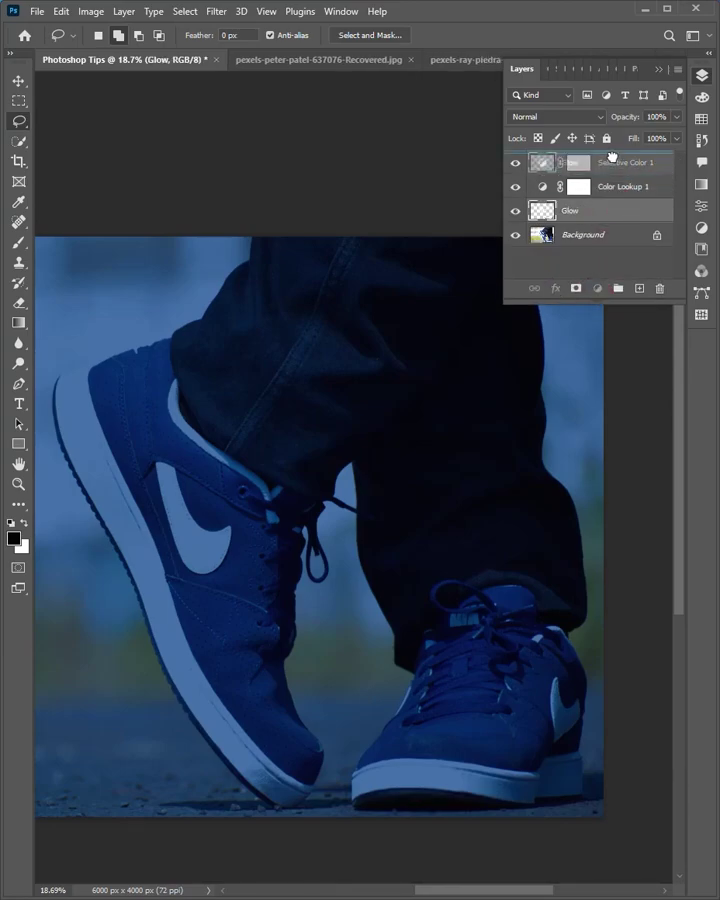
pyautogui.click(605, 190)
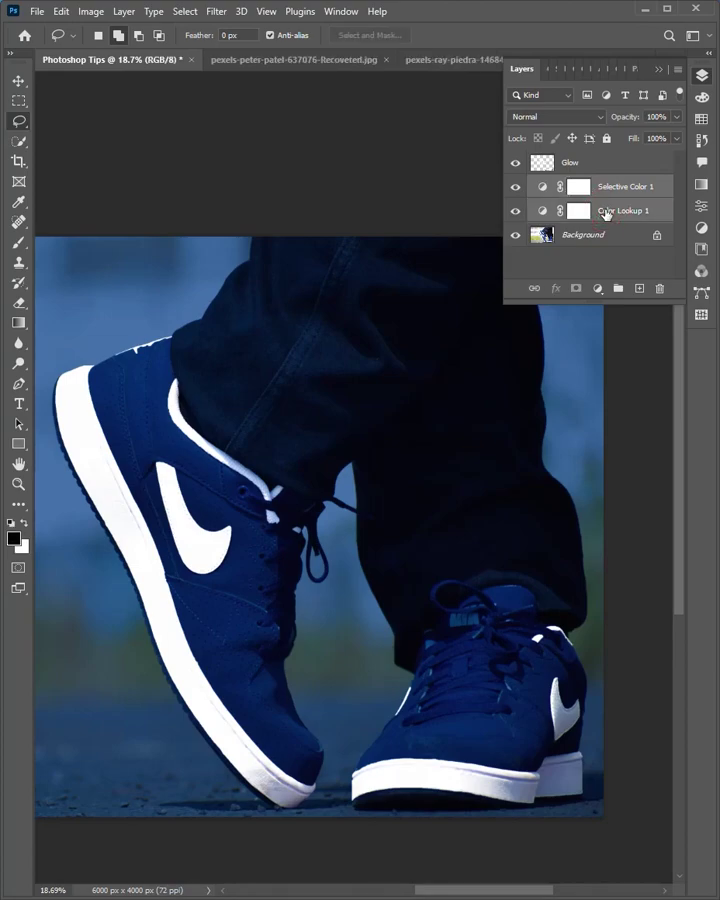
# Group the adjustments as Night Effect and place Glow inside a new Glow Effect group.
pyautogui.click(617, 289)
pyautogui.write('Night Effect')
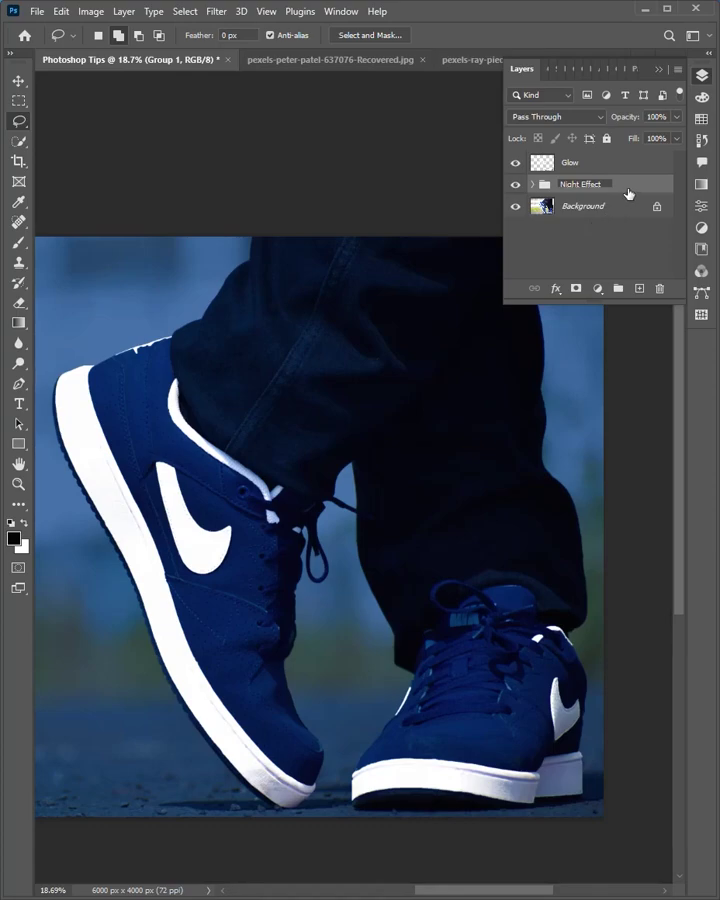
pyautogui.press('Return')
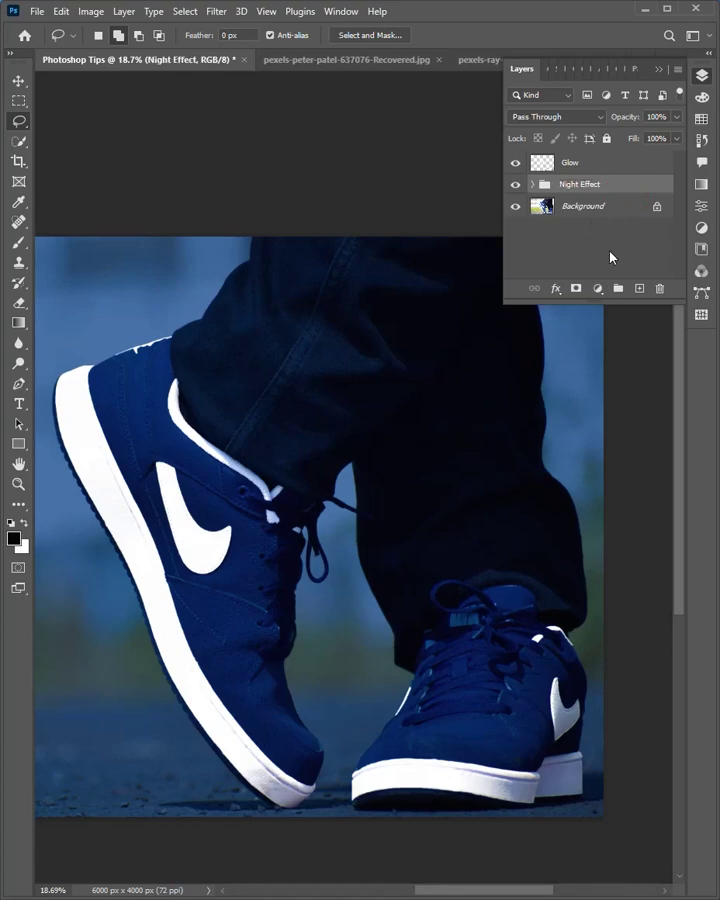
pyautogui.click(617, 289)
pyautogui.doubleClick(576, 184)
pyautogui.write('Glow Effect')
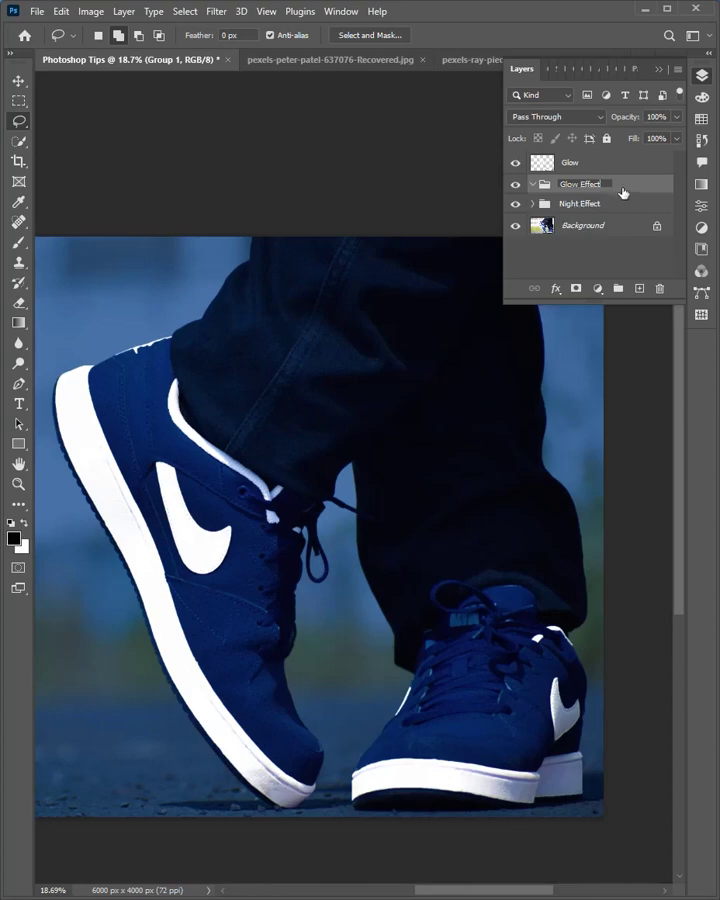
pyautogui.press('Return')
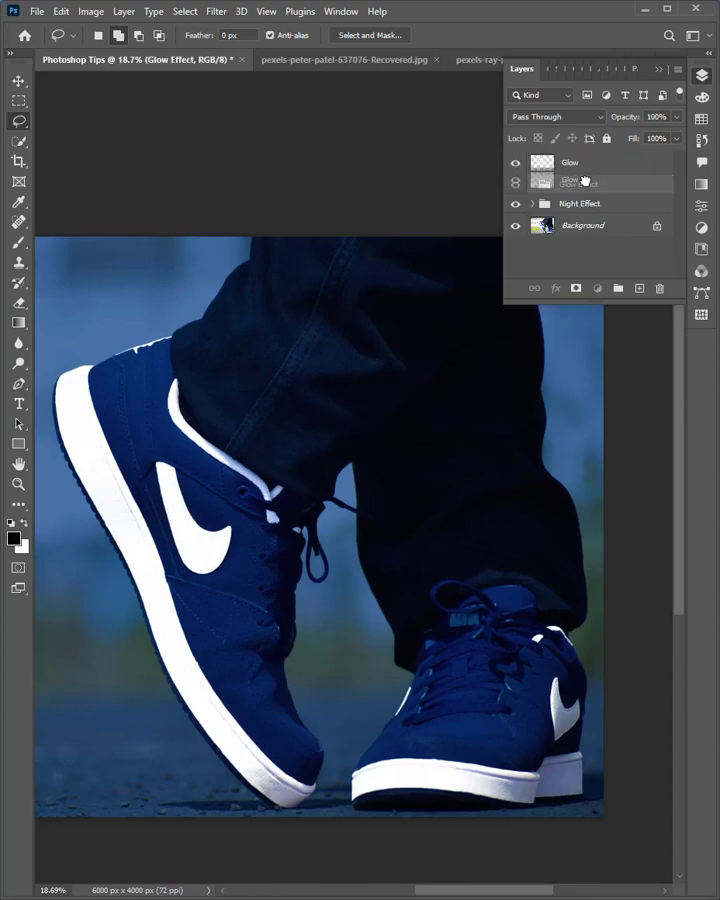
pyautogui.moveTo(571, 167); pyautogui.dragTo(598, 189)
# Set Glow to Linear Dodge (Add) blending and duplicate it as Glow copy.
pyautogui.click(558, 120)
pyautogui.click(531, 267)
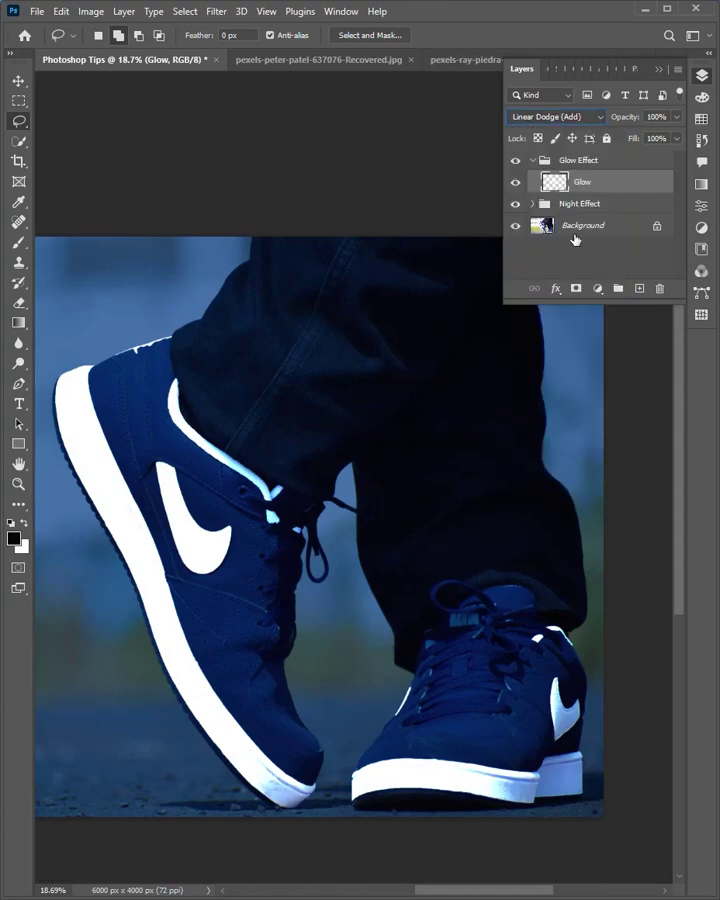
pyautogui.moveTo(599, 188); pyautogui.dragTo(639, 290)
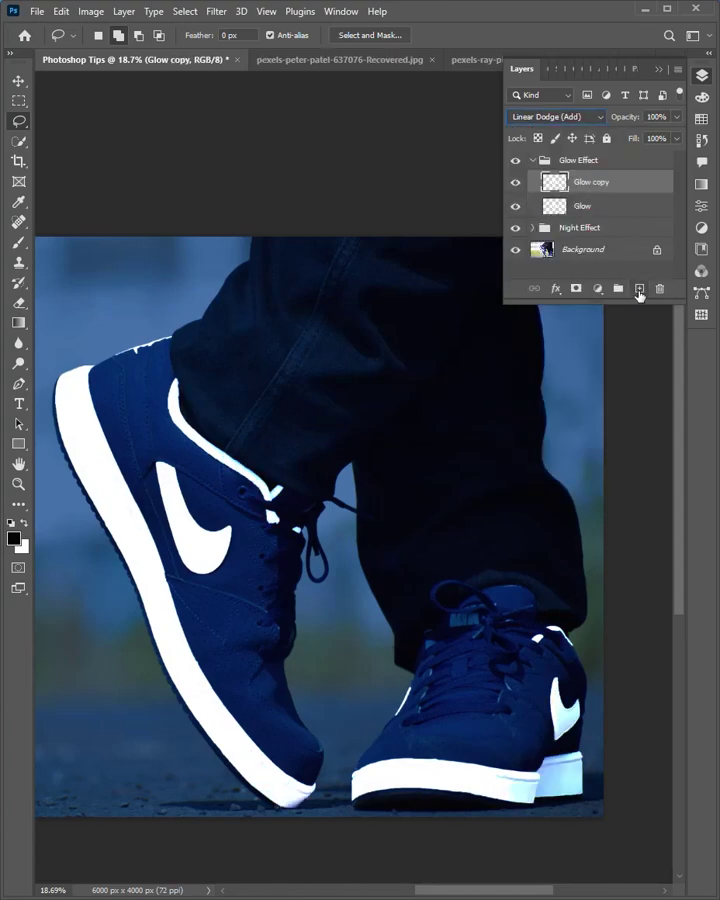
pyautogui.rightClick(590, 187)
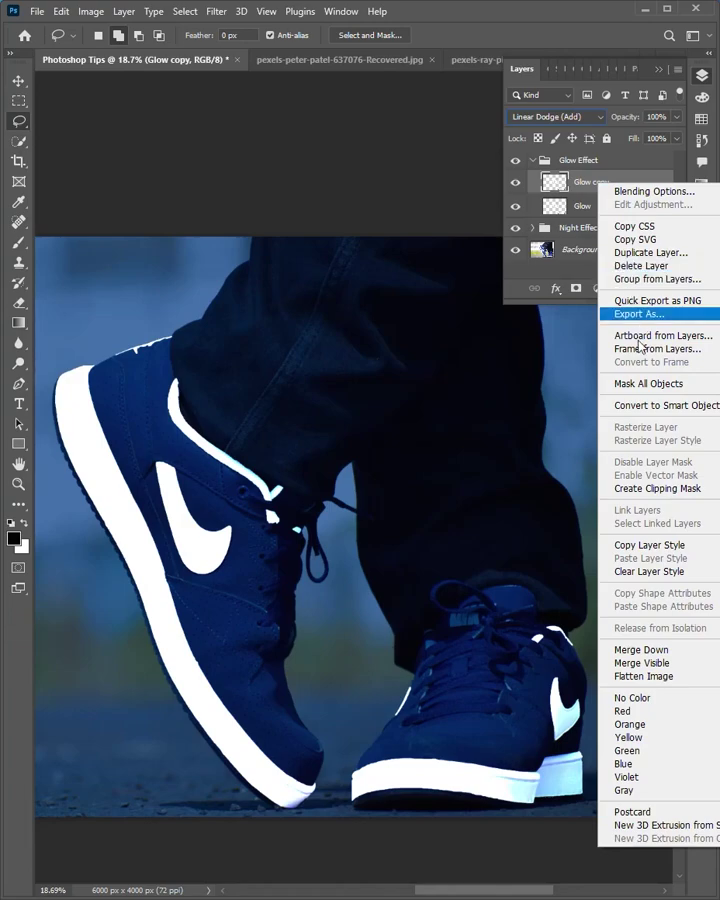
# Make Glow copy a smart object with a 7-pixel Gaussian Blur.
pyautogui.click(632, 408)
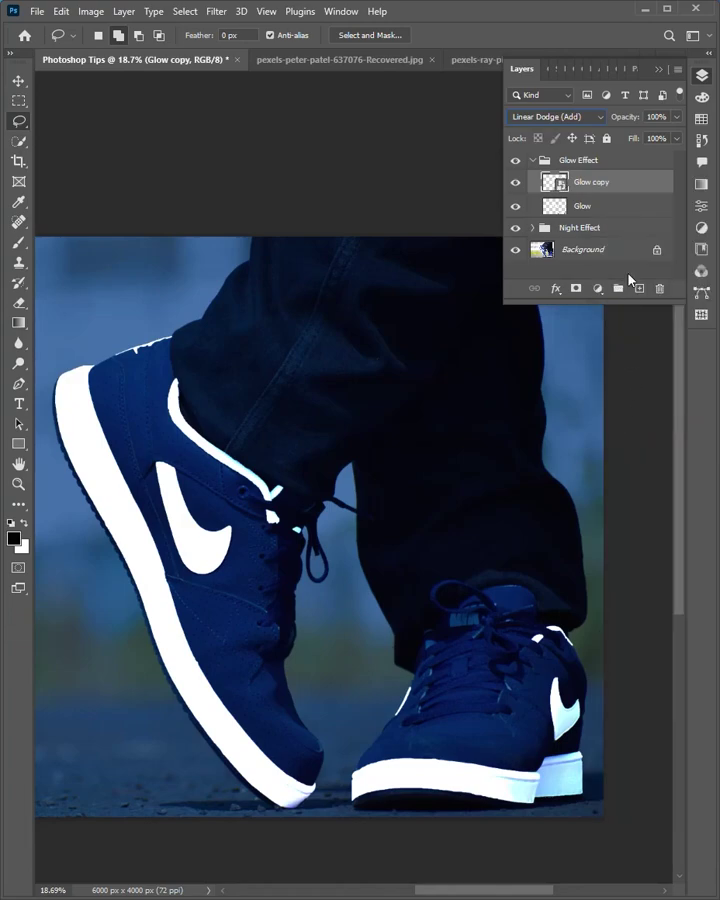
pyautogui.click(215, 12)
pyautogui.moveTo(226, 210)
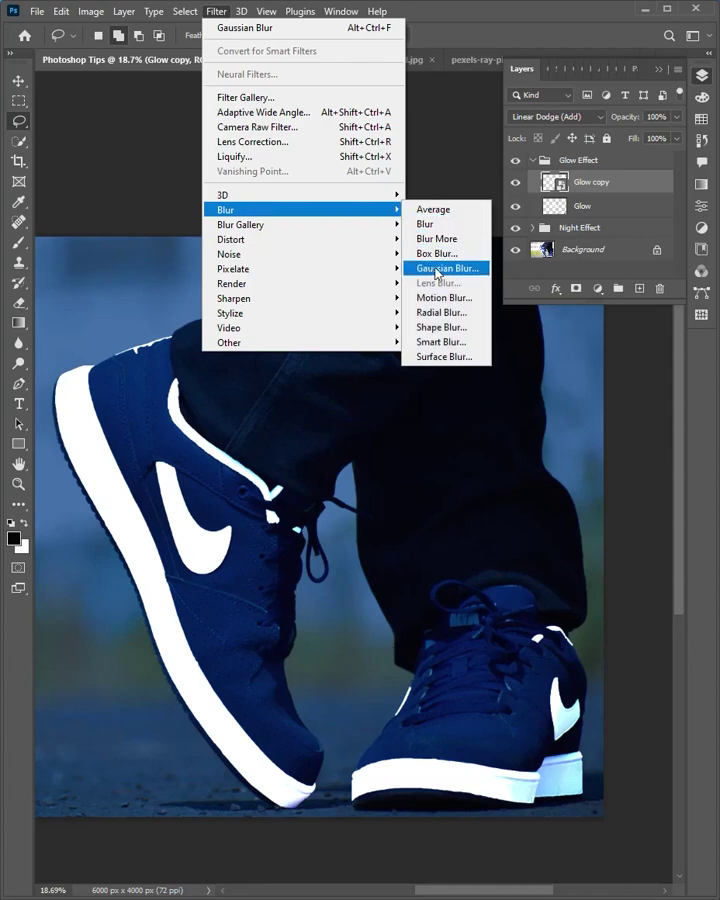
pyautogui.click(436, 270)
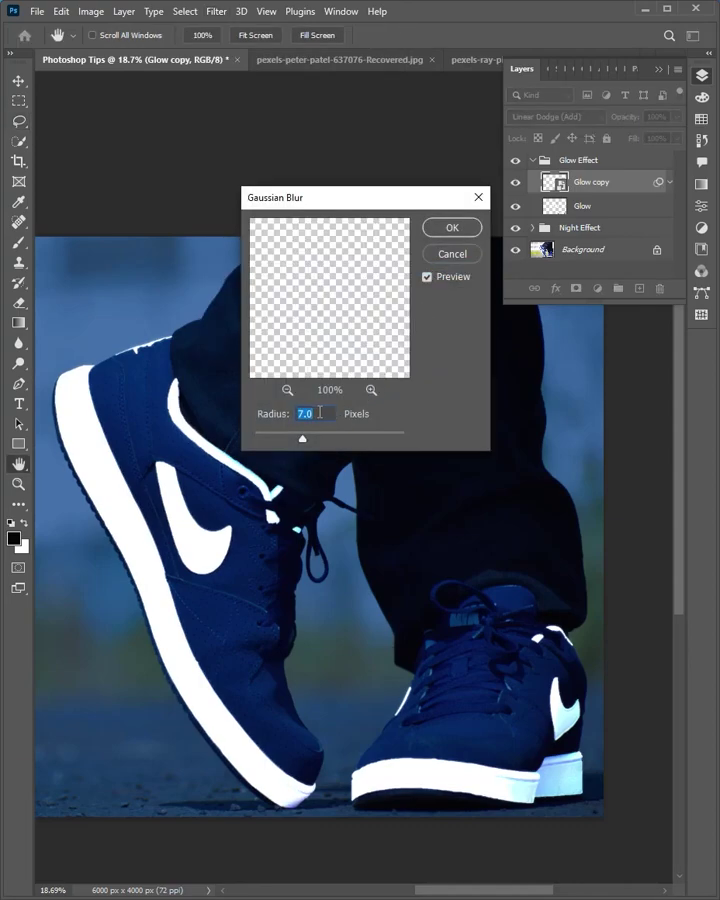
pyautogui.click(451, 228)
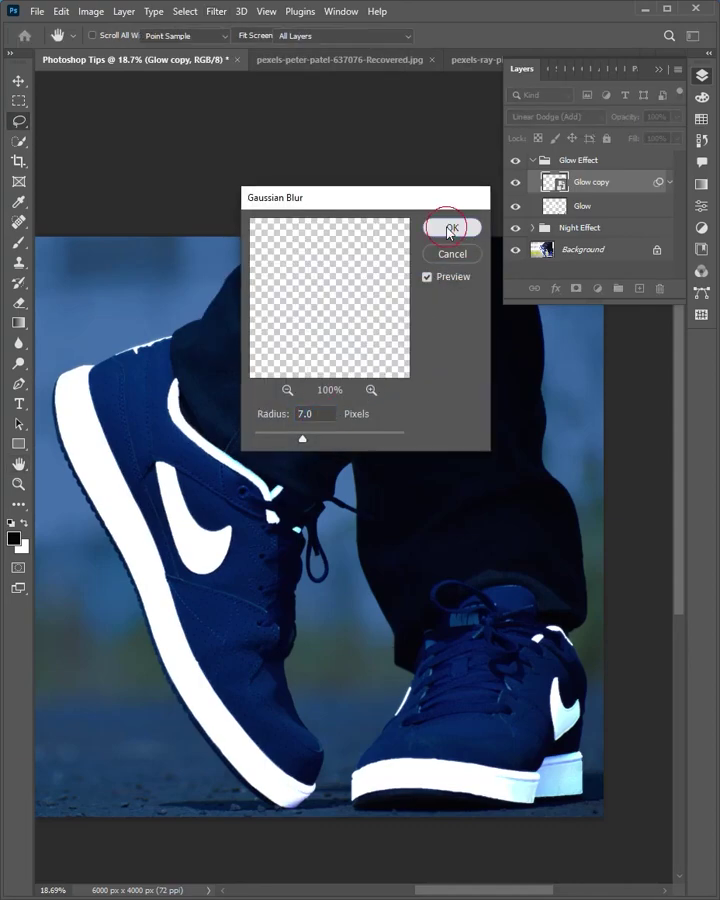
pyautogui.click(516, 183)
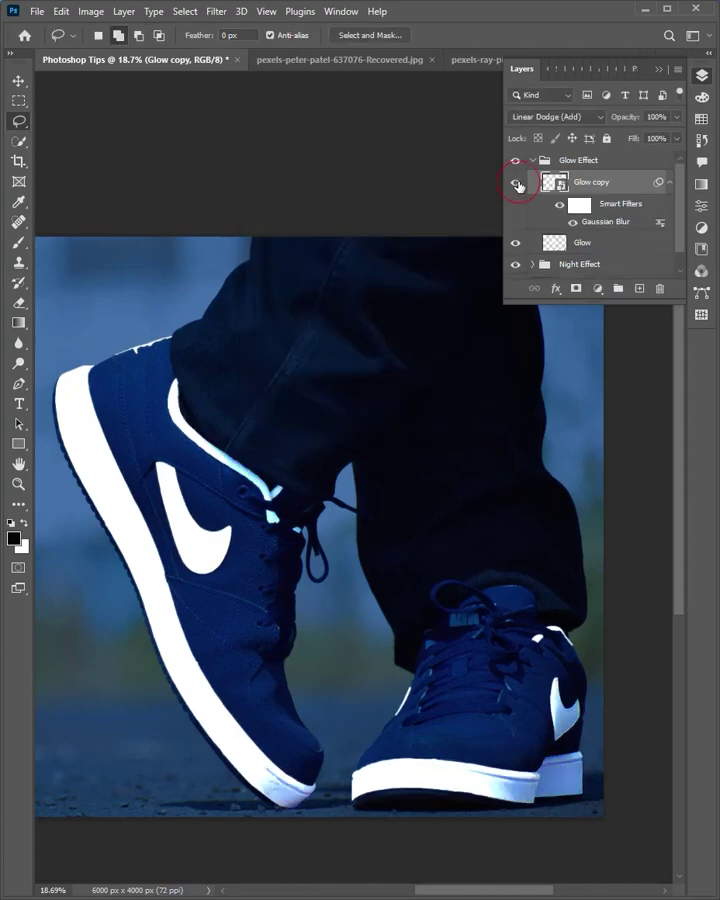
pyautogui.click(516, 183)
# Duplicate it as Glow copy 2 and raise its Gaussian Blur radius to 250 pixels.
pyautogui.moveTo(592, 306); pyautogui.dragTo(592, 386)
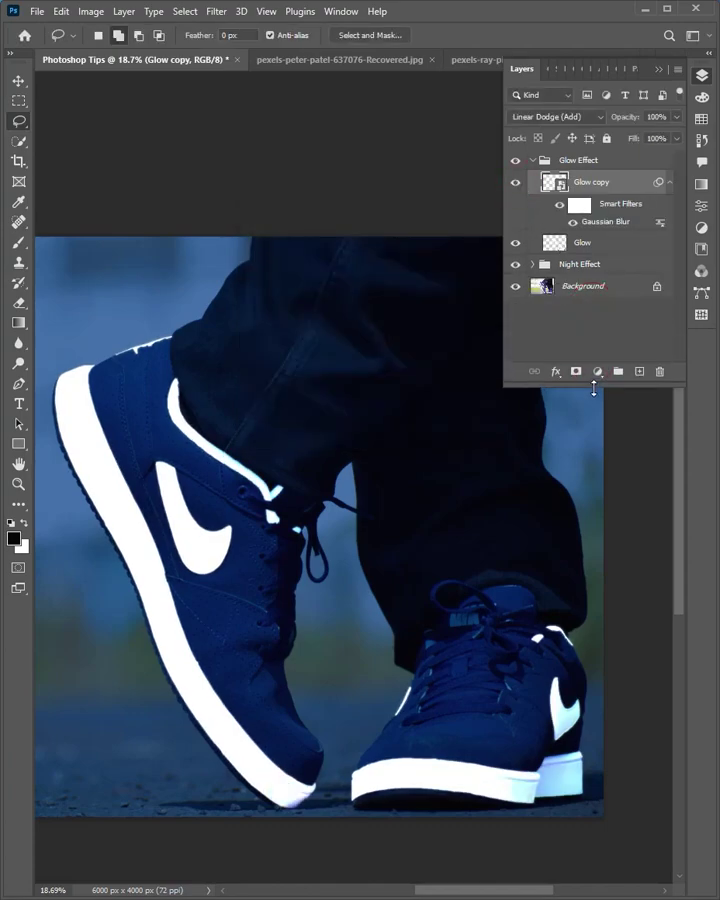
pyautogui.moveTo(594, 184)
pyautogui.mouseDown()
pyautogui.moveTo(650, 336)
pyautogui.moveTo(639, 371)
pyautogui.mouseUp()
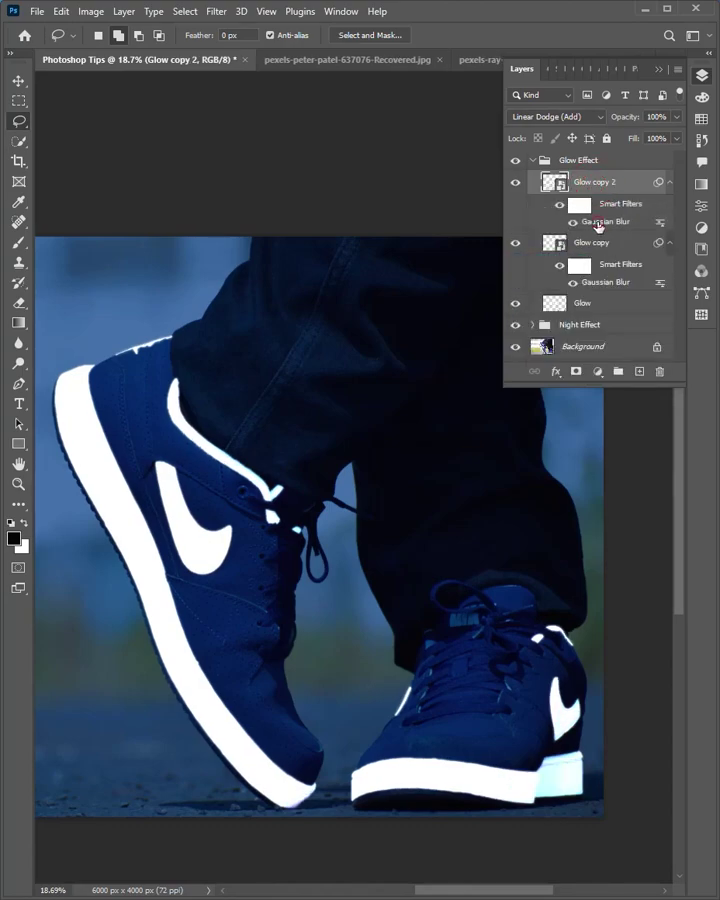
pyautogui.doubleClick(598, 224)
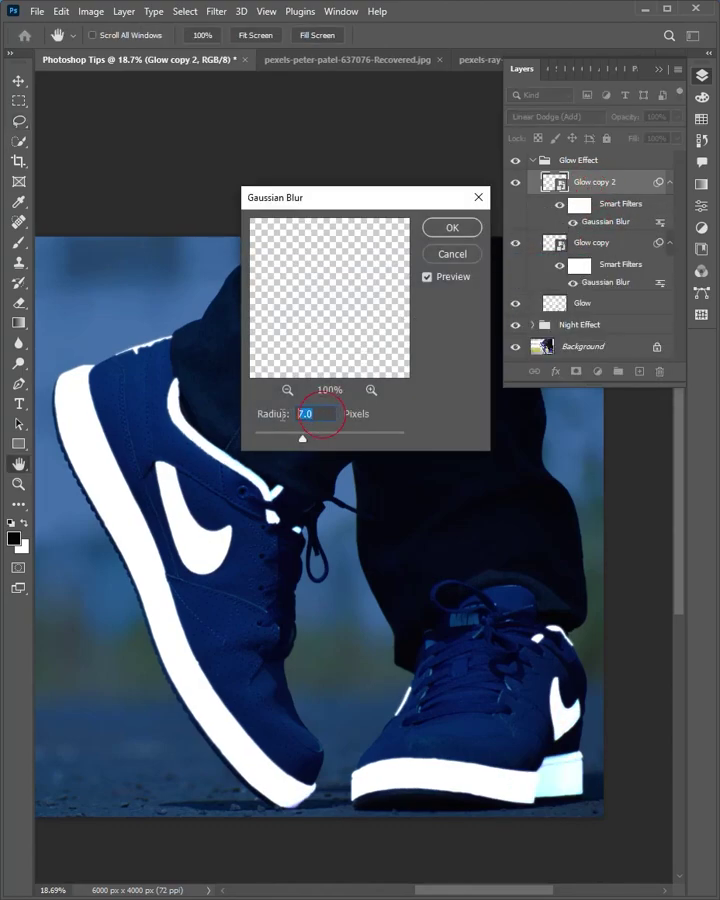
pyautogui.write('250')
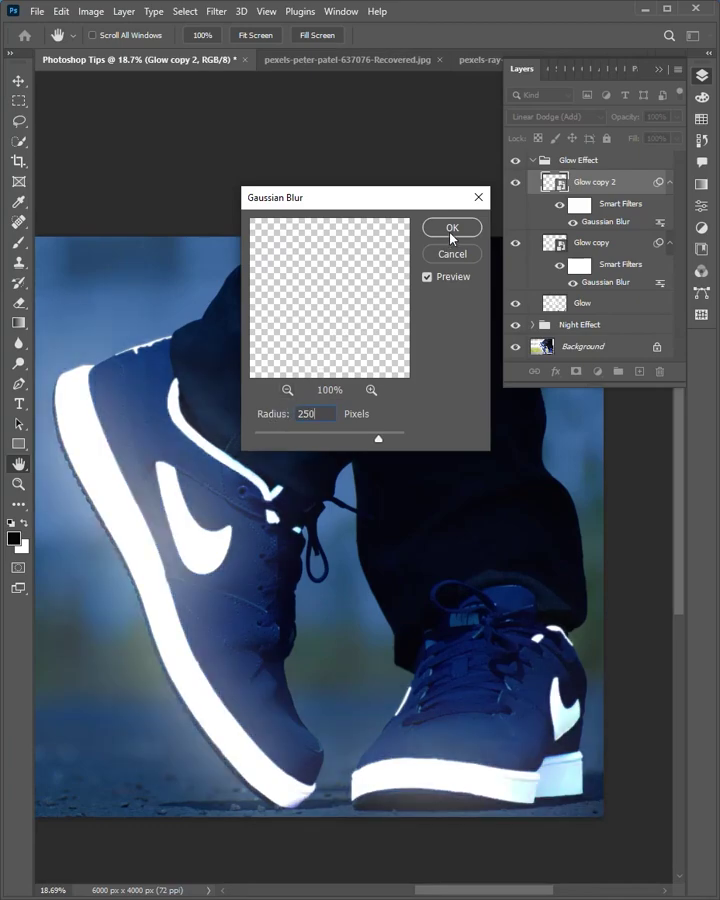
pyautogui.click(452, 239)
# Duplicate it as Glow copy 3 with a 1000-pixel Gaussian Blur.
pyautogui.moveTo(587, 188)
pyautogui.mouseDown()
pyautogui.moveTo(645, 357)
pyautogui.moveTo(640, 374)
pyautogui.mouseUp()
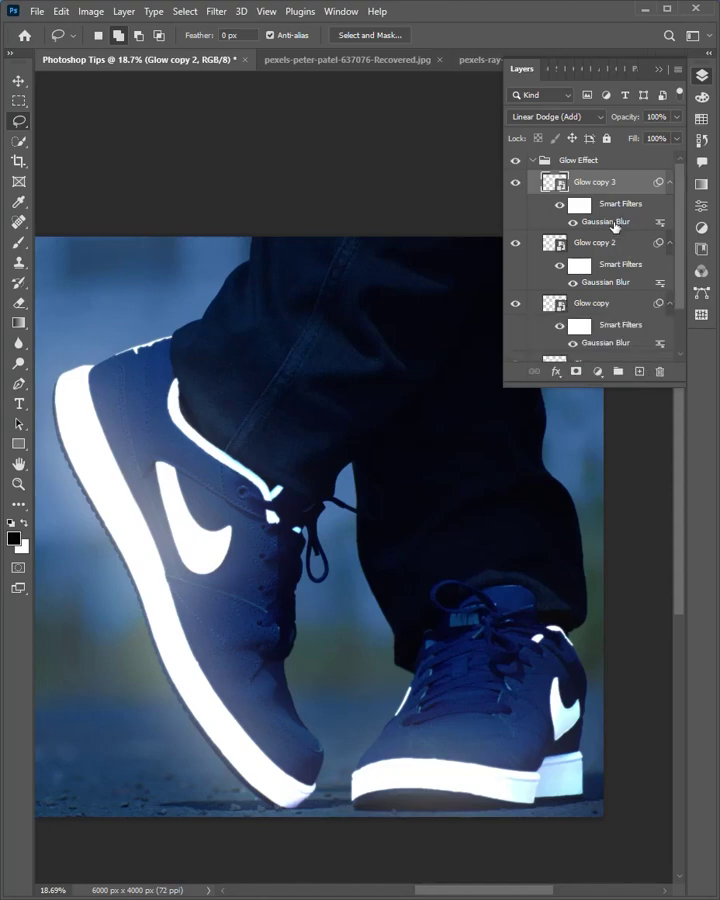
pyautogui.doubleClick(606, 222)
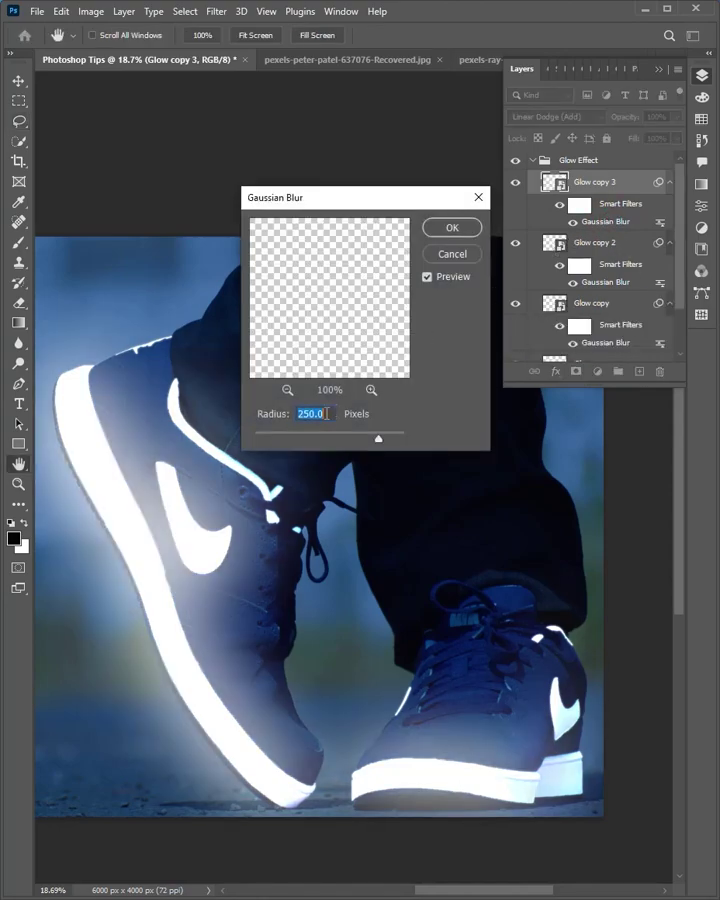
pyautogui.write('1000')
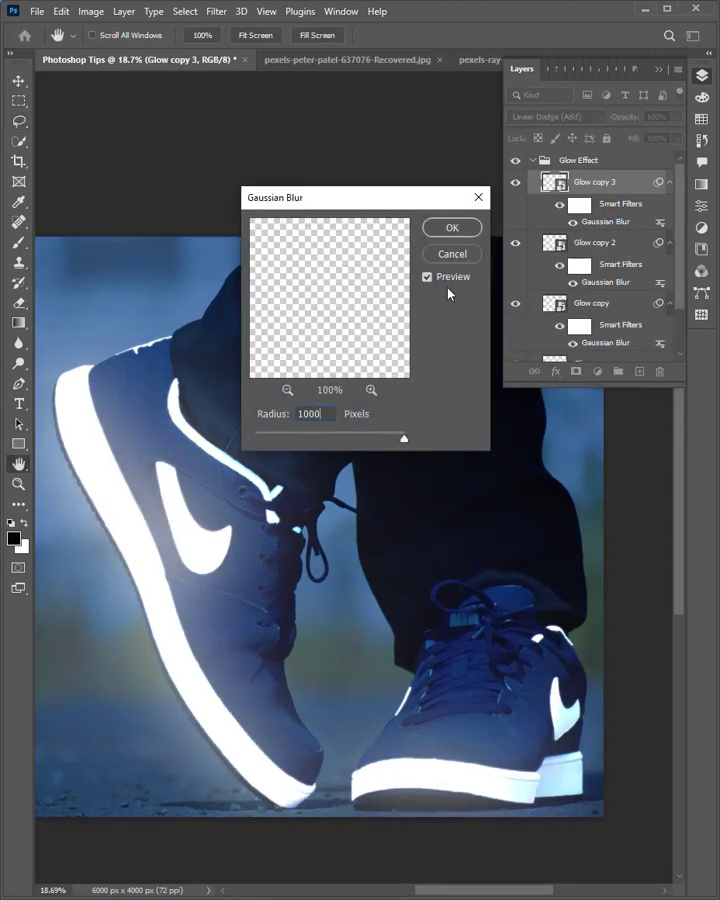
pyautogui.click(451, 230)
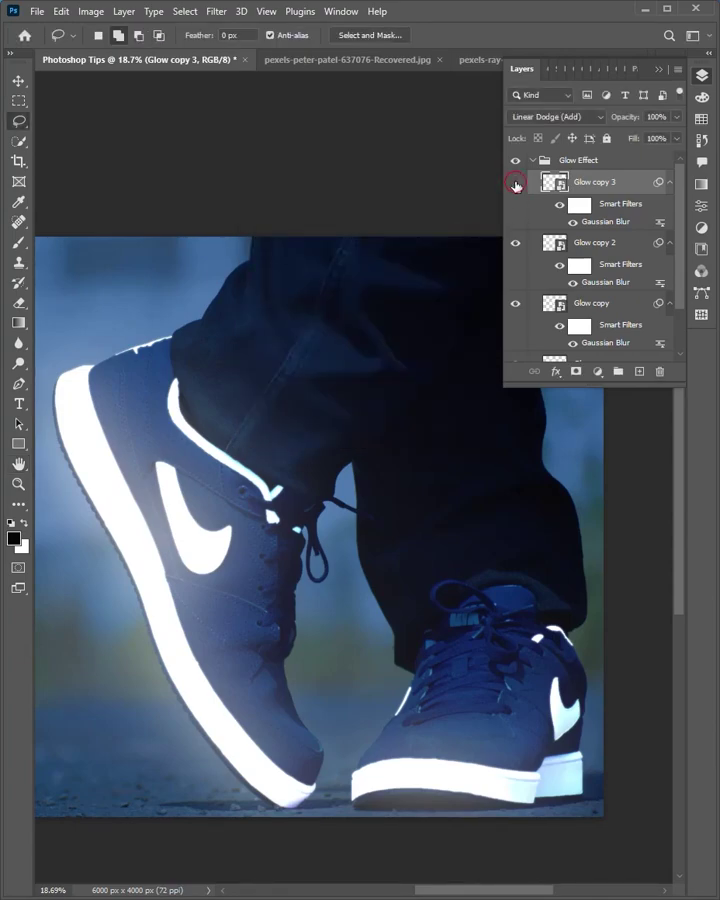
pyautogui.click(515, 184)
# Split the Glow Effect group's Underlying Layer black slider at 0/25 in Blending Options.
pyautogui.click(533, 163)
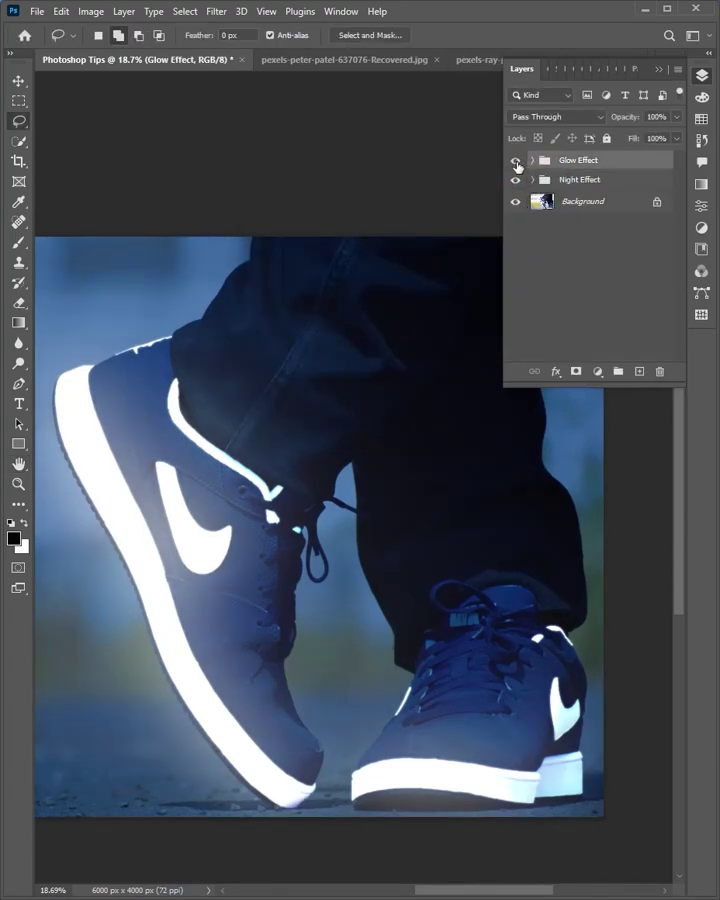
pyautogui.click(515, 160)
pyautogui.rightClick(567, 166)
pyautogui.click(598, 170)
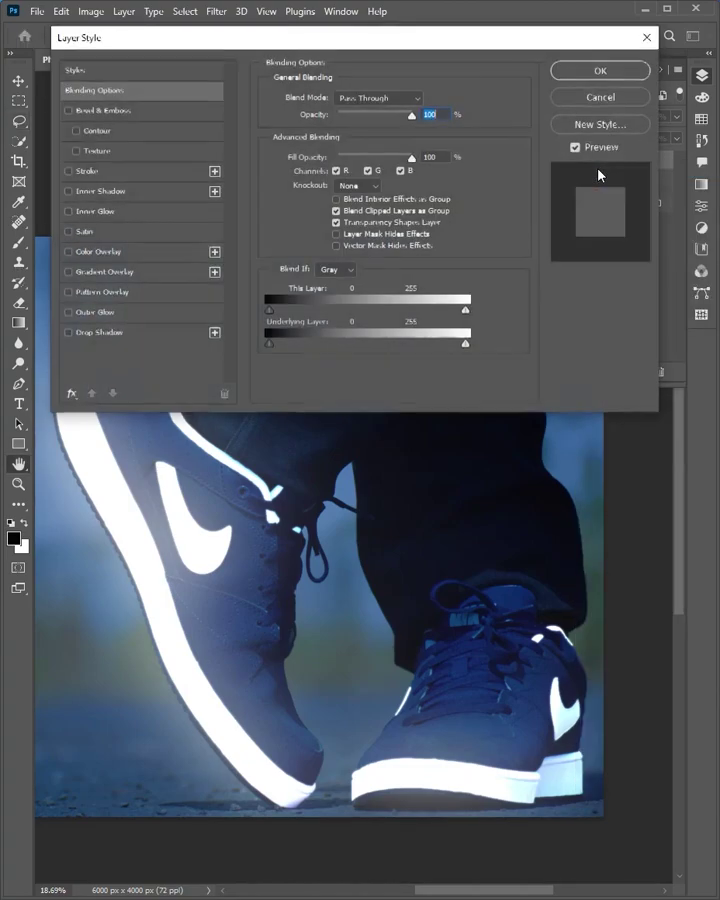
pyautogui.moveTo(270, 346); pyautogui.dragTo(289, 347)
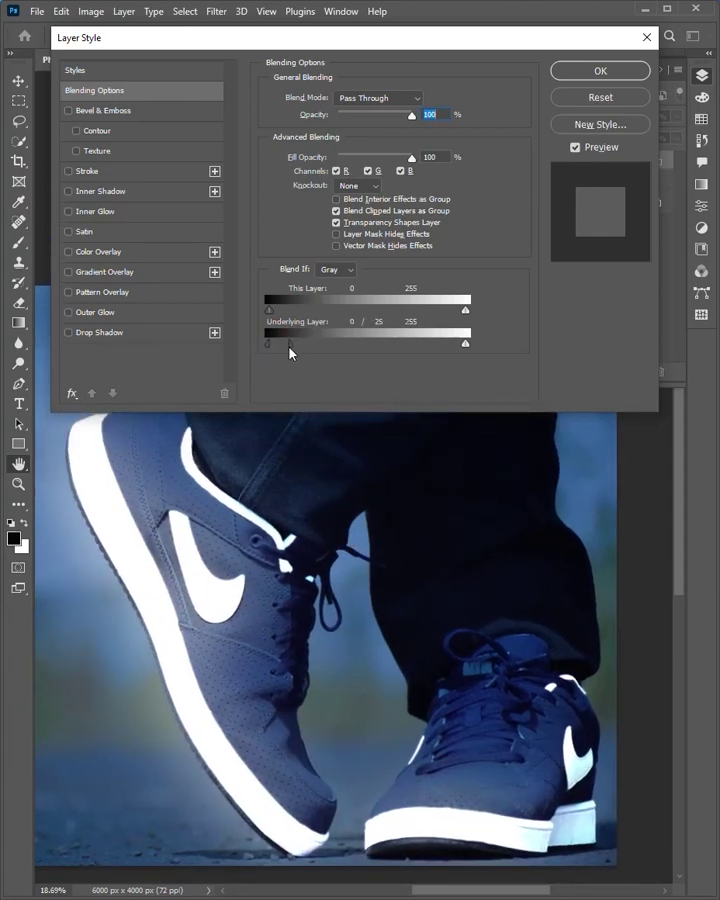
pyautogui.click(592, 72)
# Add a magenta Solid Color fill layer above the Glow Effect group.
pyautogui.click(515, 160)
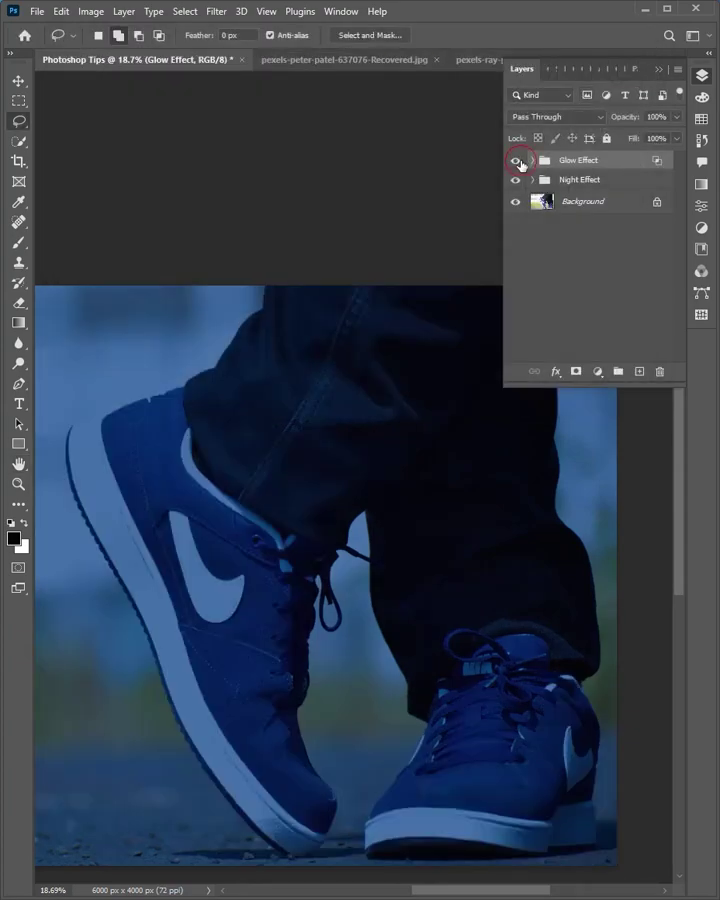
pyautogui.click(516, 161)
pyautogui.moveTo(346, 721); pyautogui.dragTo(360, 721)
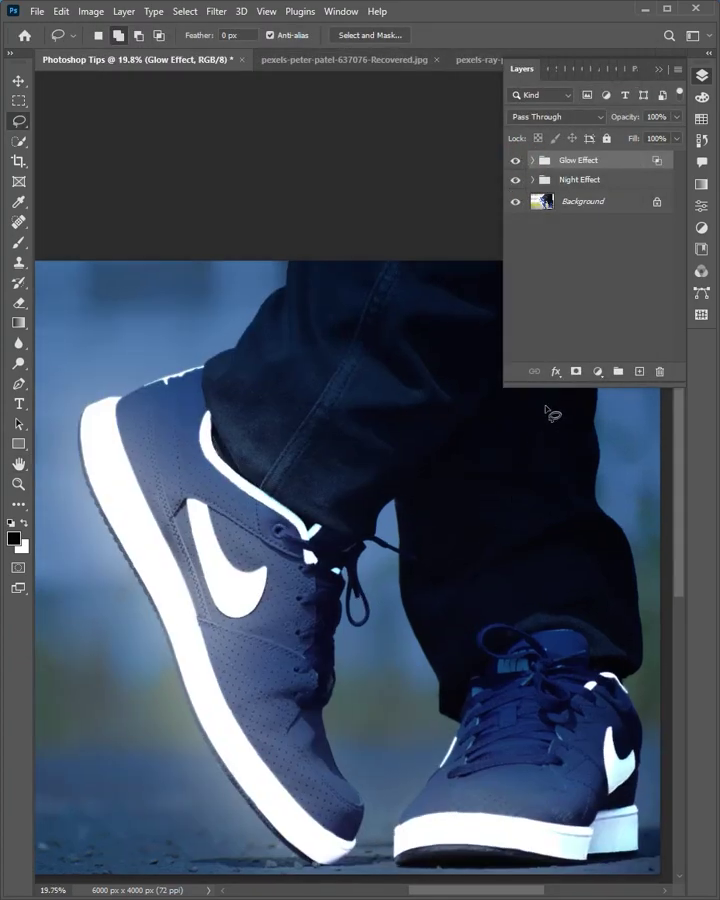
pyautogui.moveTo(559, 385); pyautogui.dragTo(572, 255)
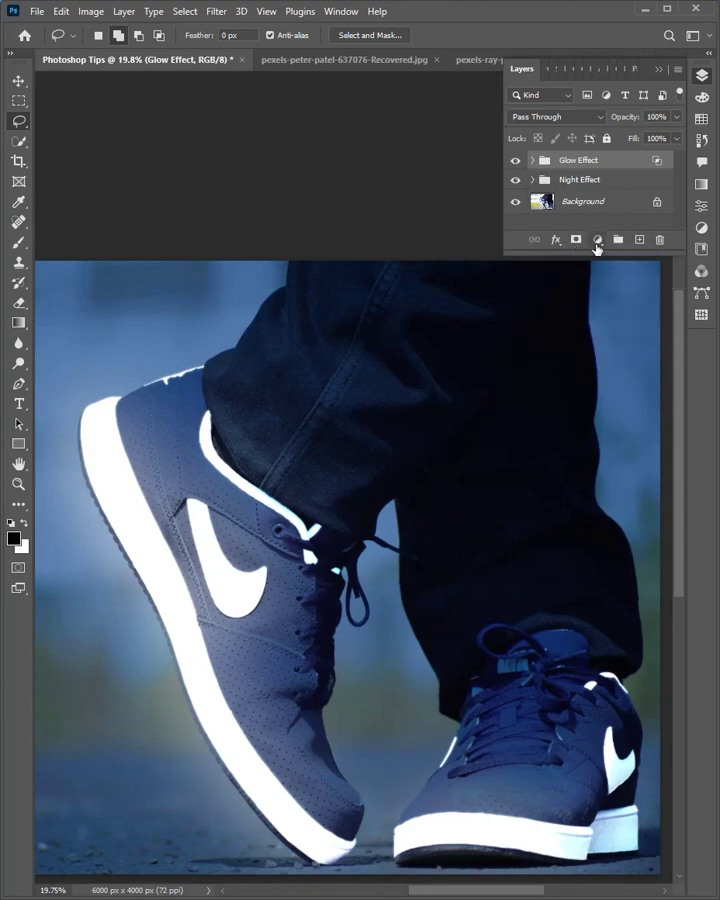
pyautogui.click(597, 241)
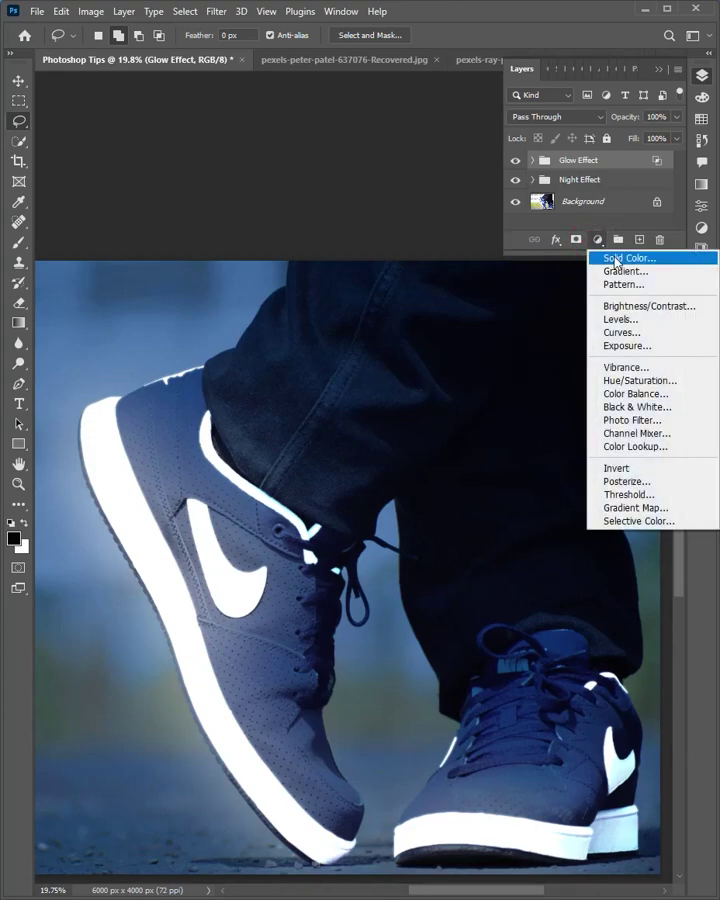
pyautogui.click(615, 258)
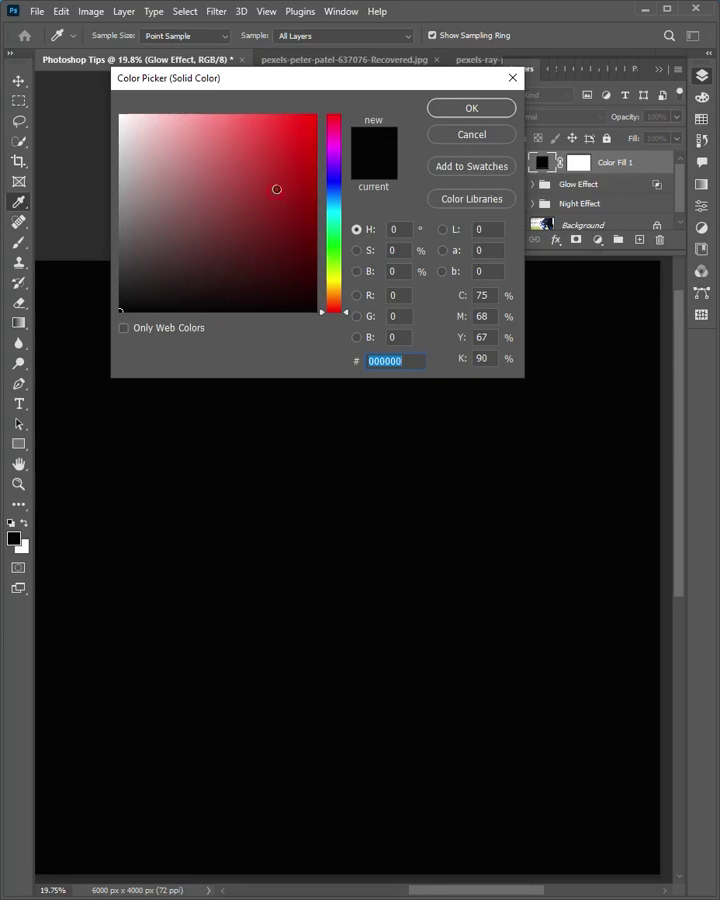
pyautogui.moveTo(276, 189); pyautogui.dragTo(318, 114)
pyautogui.click(339, 153)
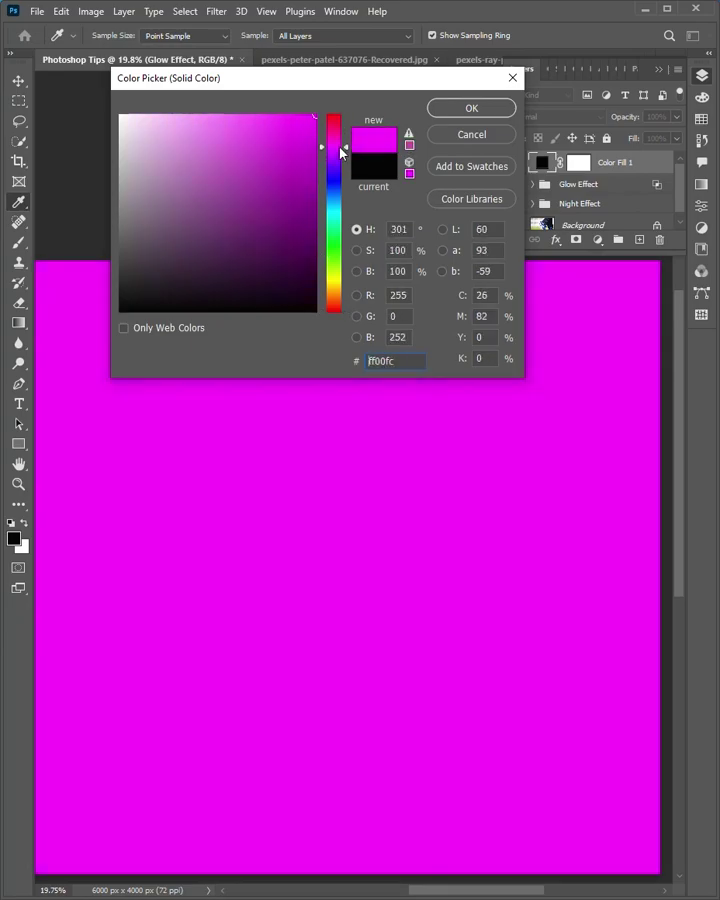
pyautogui.click(465, 112)
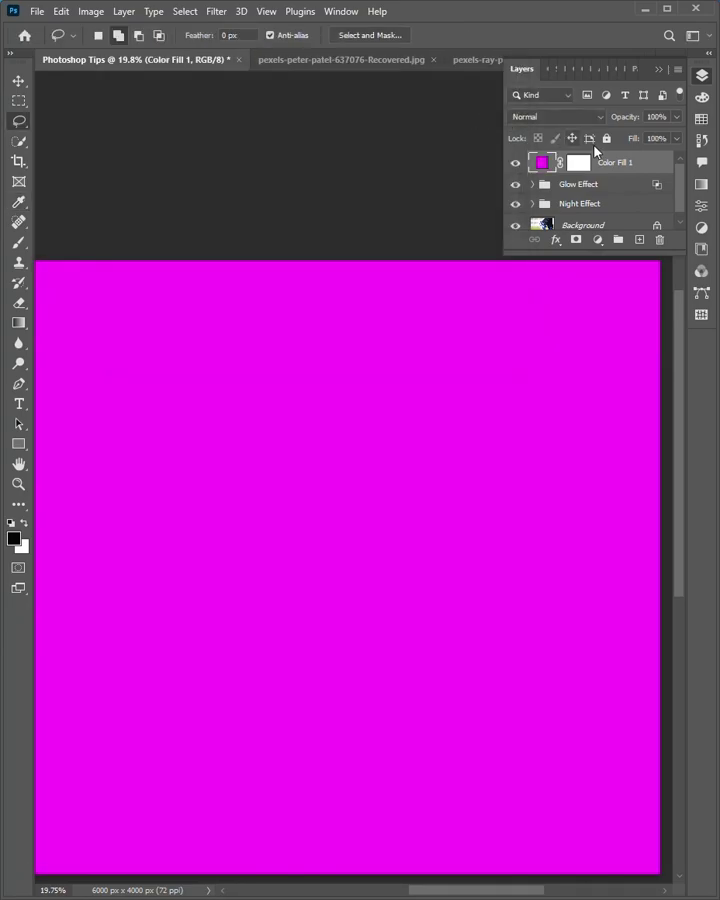
# Clip Color Fill 1 to the Glow Effect group and compare with and without it.
pyautogui.rightClick(605, 166)
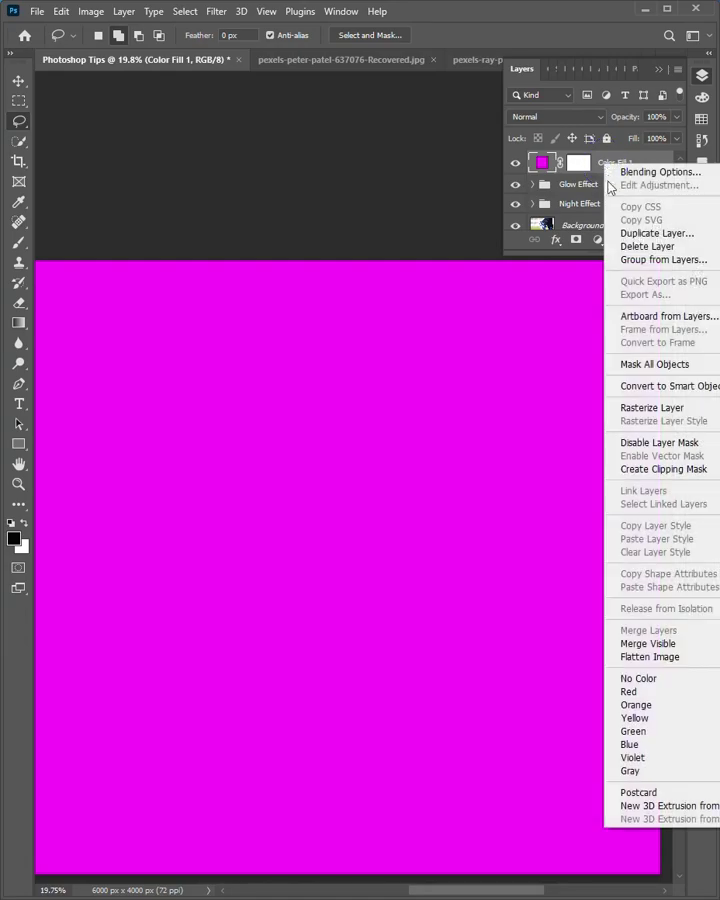
pyautogui.click(634, 469)
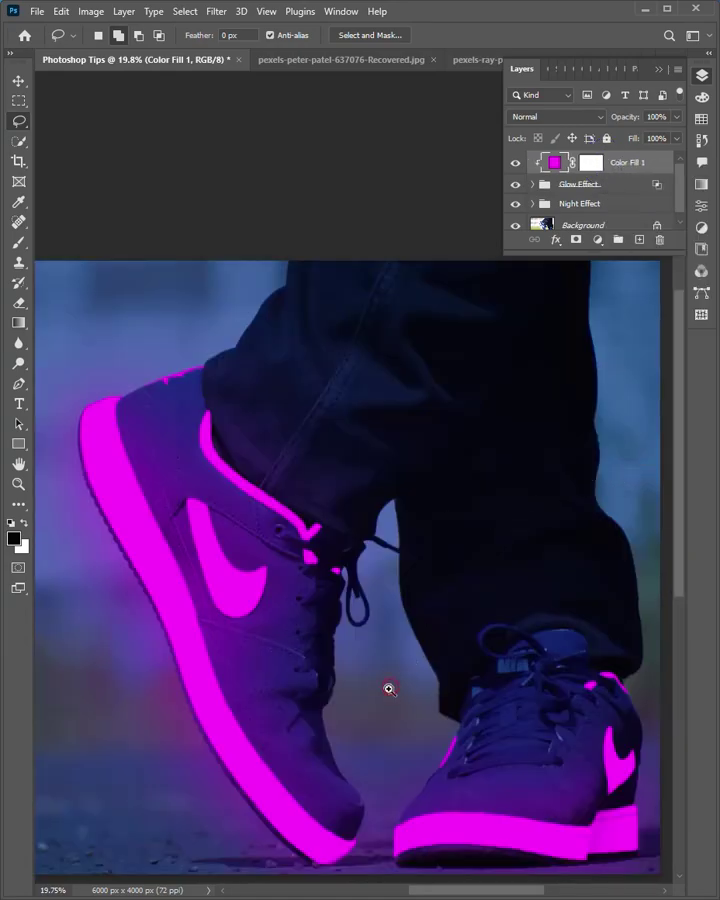
pyautogui.scroll(-1, 440, 610)
pyautogui.click(516, 164)
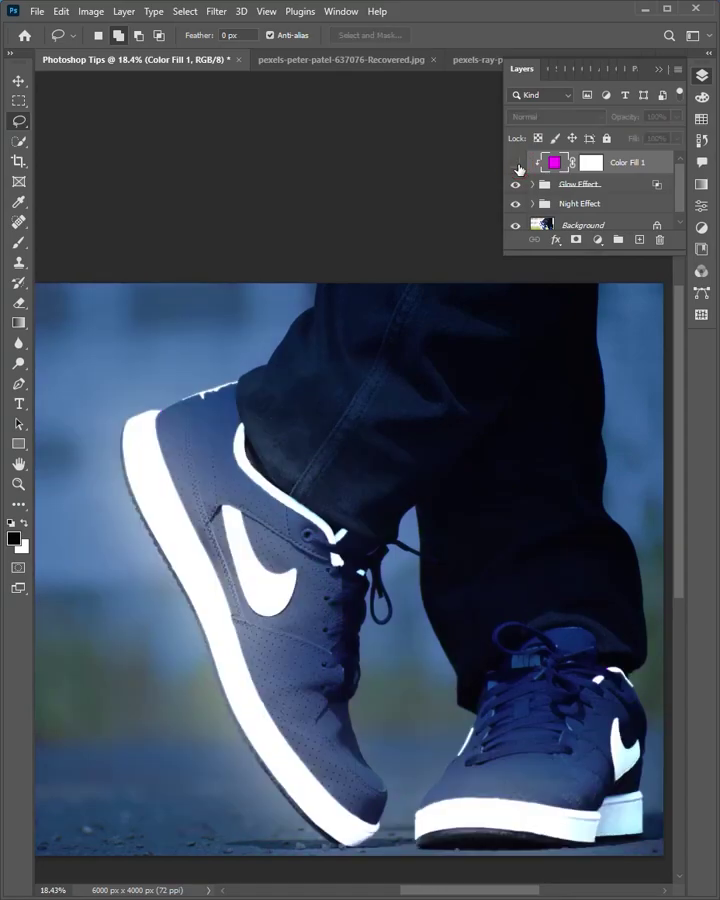
pyautogui.click(516, 164)
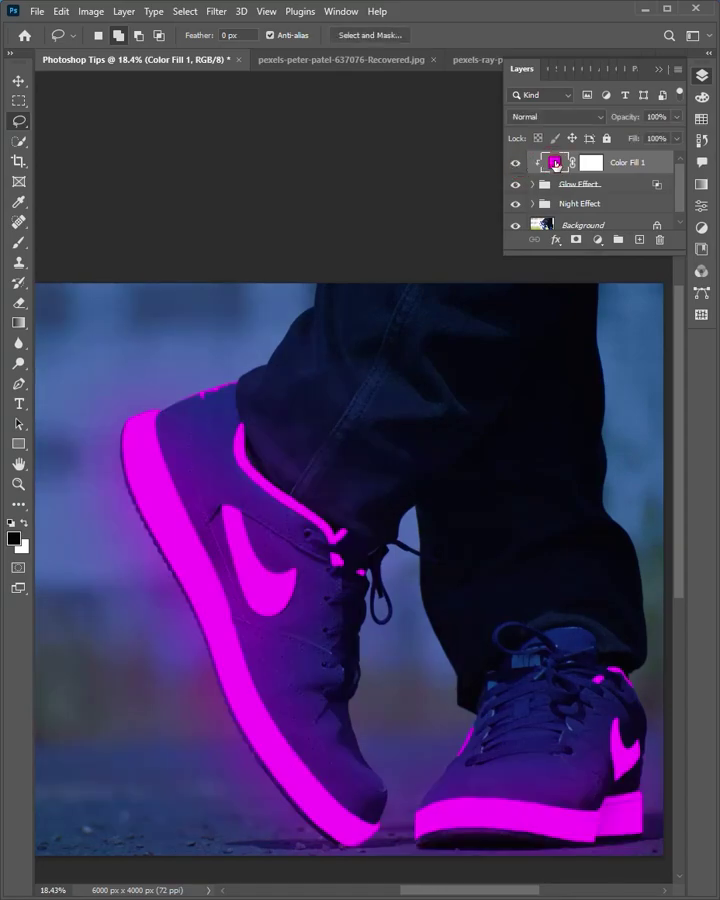
# Change Color Fill 1's hue to neon yellow.
pyautogui.doubleClick(556, 163)
pyautogui.moveTo(334, 235); pyautogui.dragTo(343, 280)
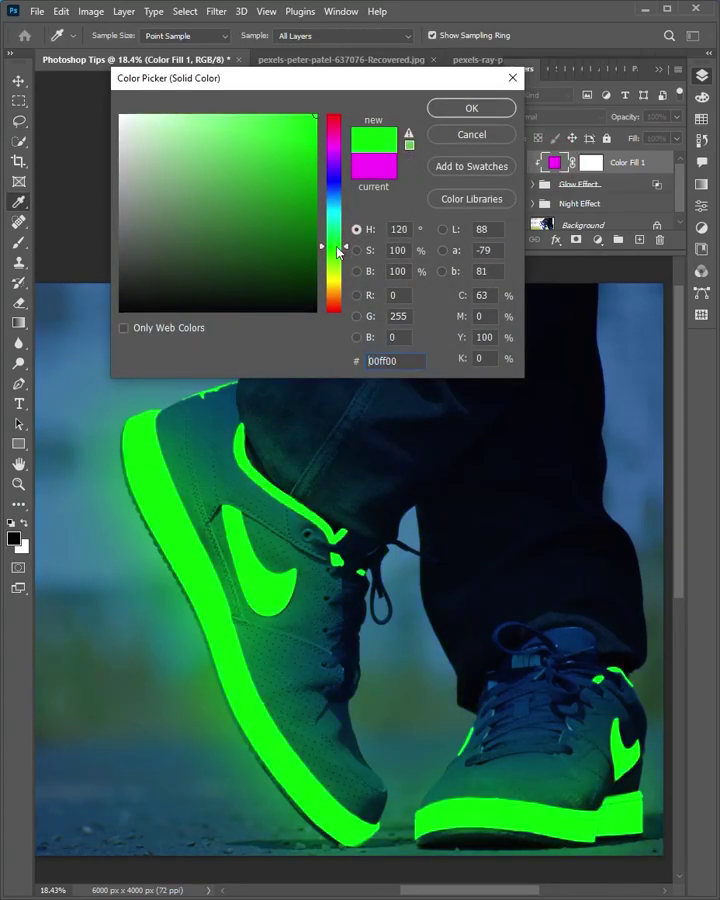
pyautogui.click(467, 118)
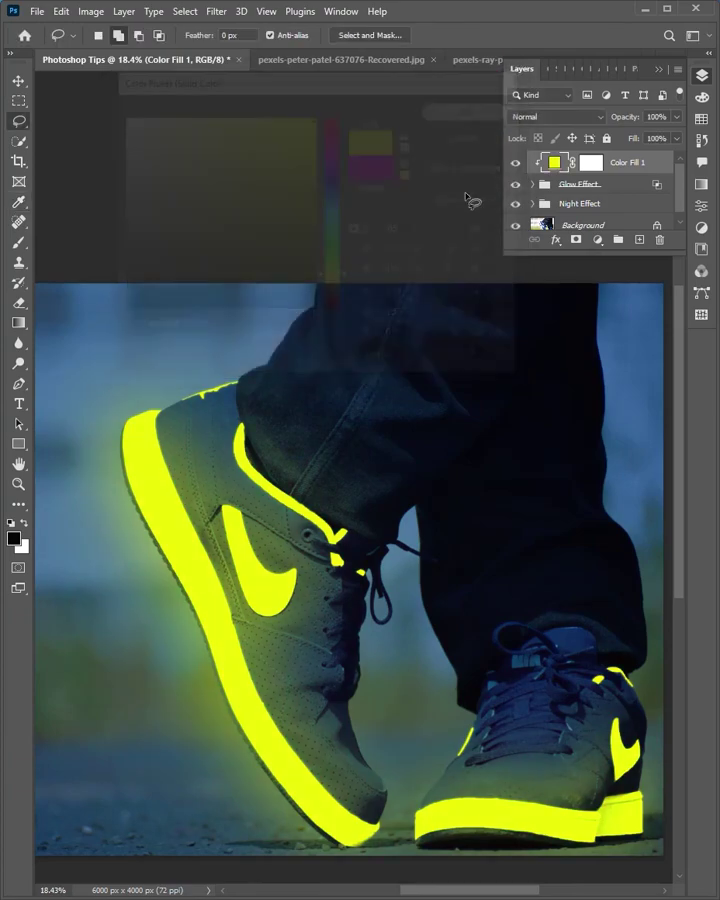
pyautogui.scroll(-2, 388, 692)
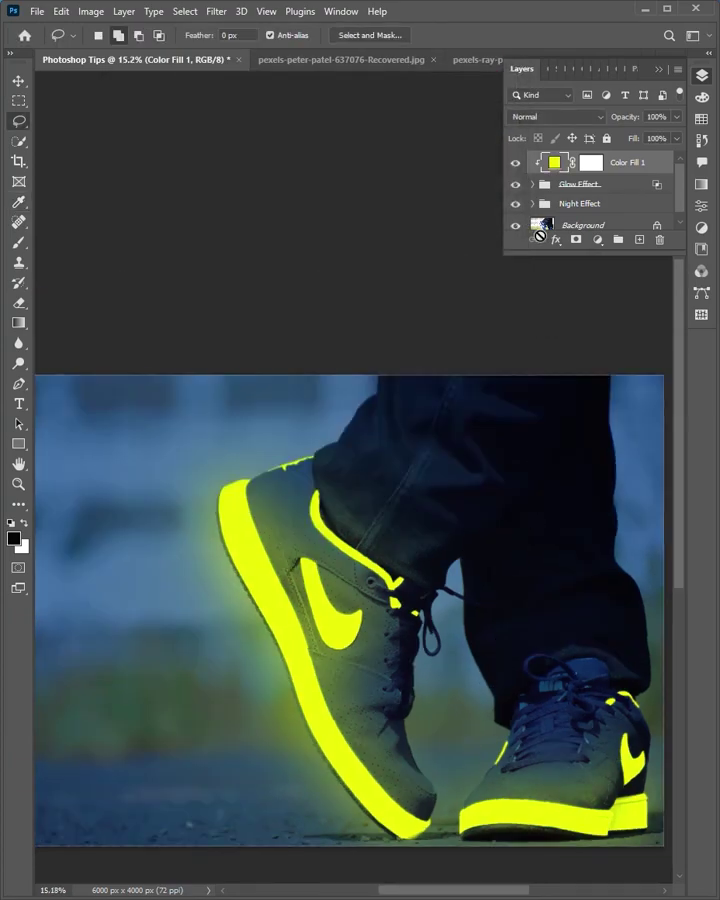
pyautogui.moveTo(544, 260); pyautogui.dragTo(544, 269)
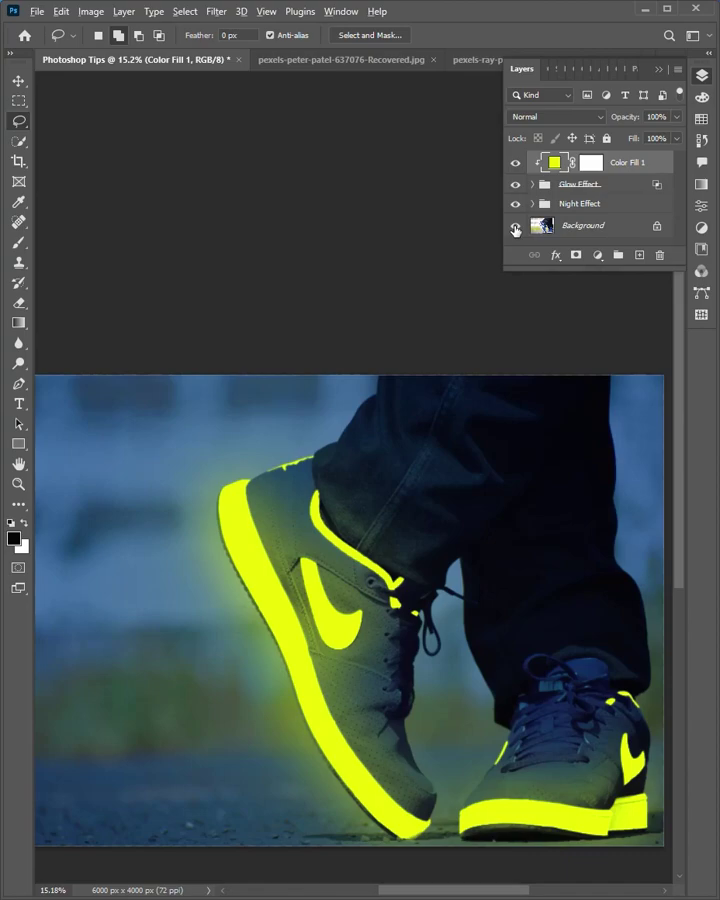
pyautogui.keyDown('alt'); pyautogui.click(515, 229); pyautogui.keyUp('alt')
pyautogui.click(515, 163)
pyautogui.click(514, 186)
pyautogui.click(515, 205)
pyautogui.click(515, 205)
pyautogui.moveTo(596, 786); pyautogui.dragTo(629, 781)
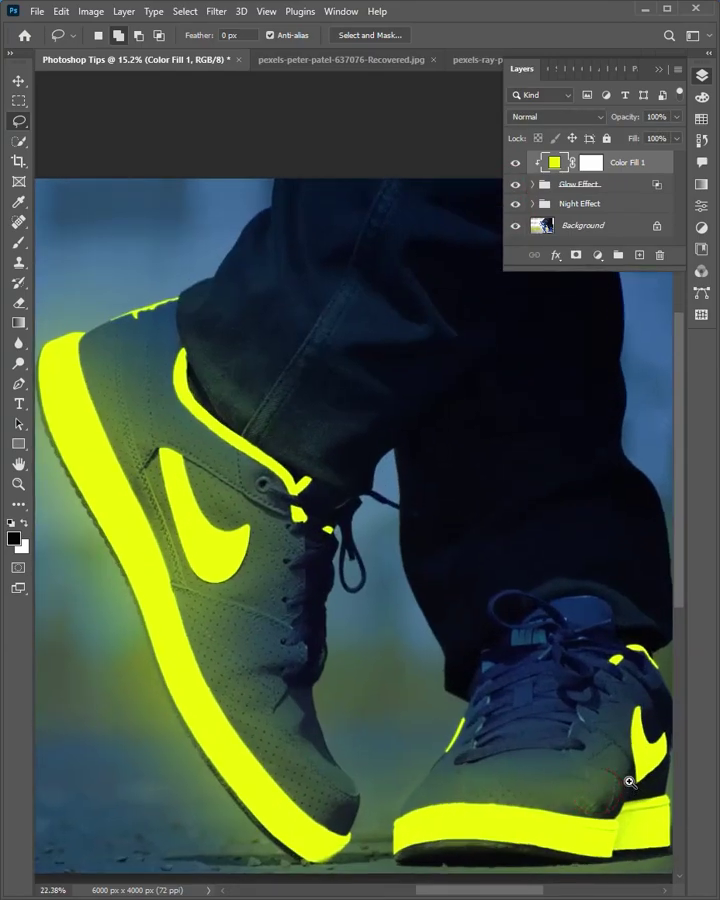